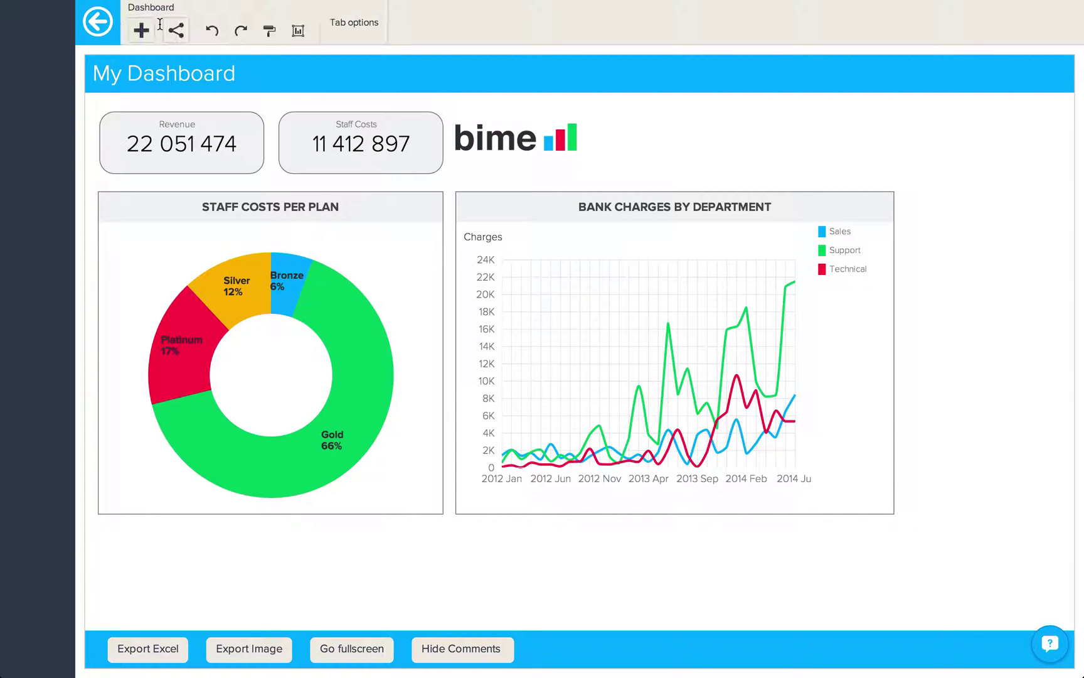
- Open the Add an object menu on My Dashboard
click(143, 33)
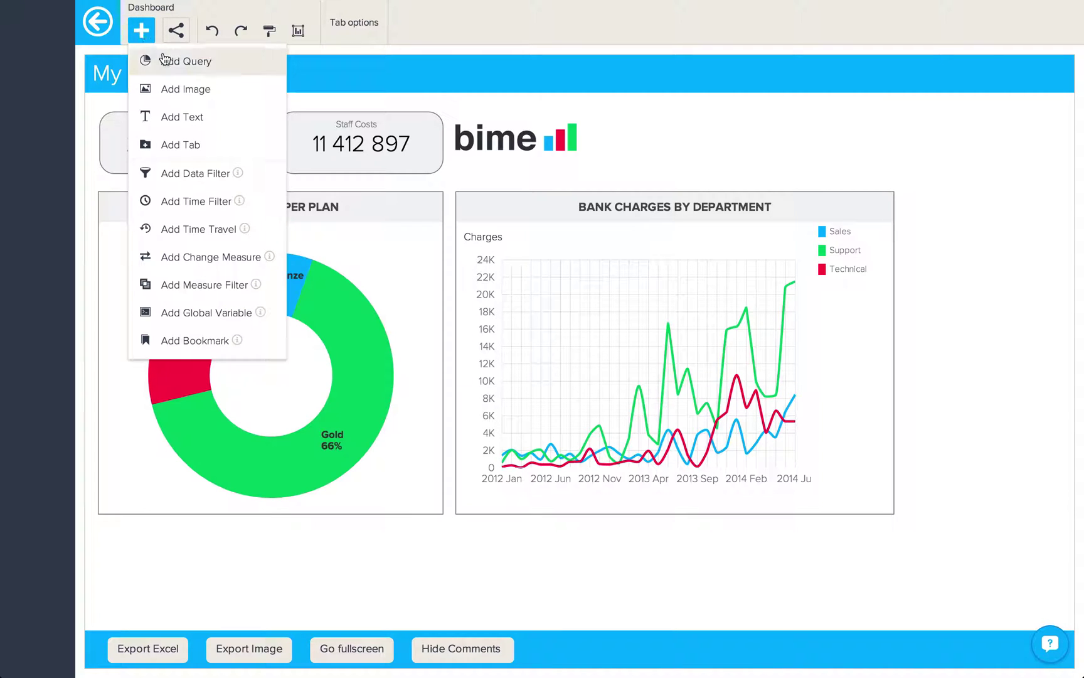
- Add a Data Filter with Sales Team shown in place, single selection only
click(265, 169)
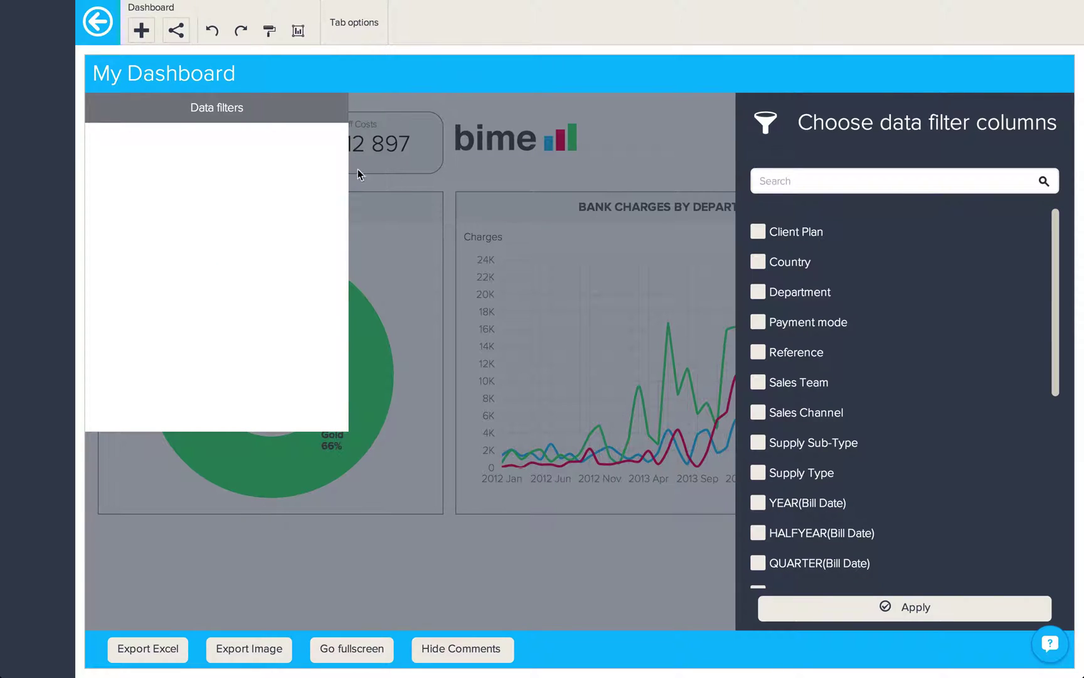
click(759, 386)
scroll(867, 384, down, 2)
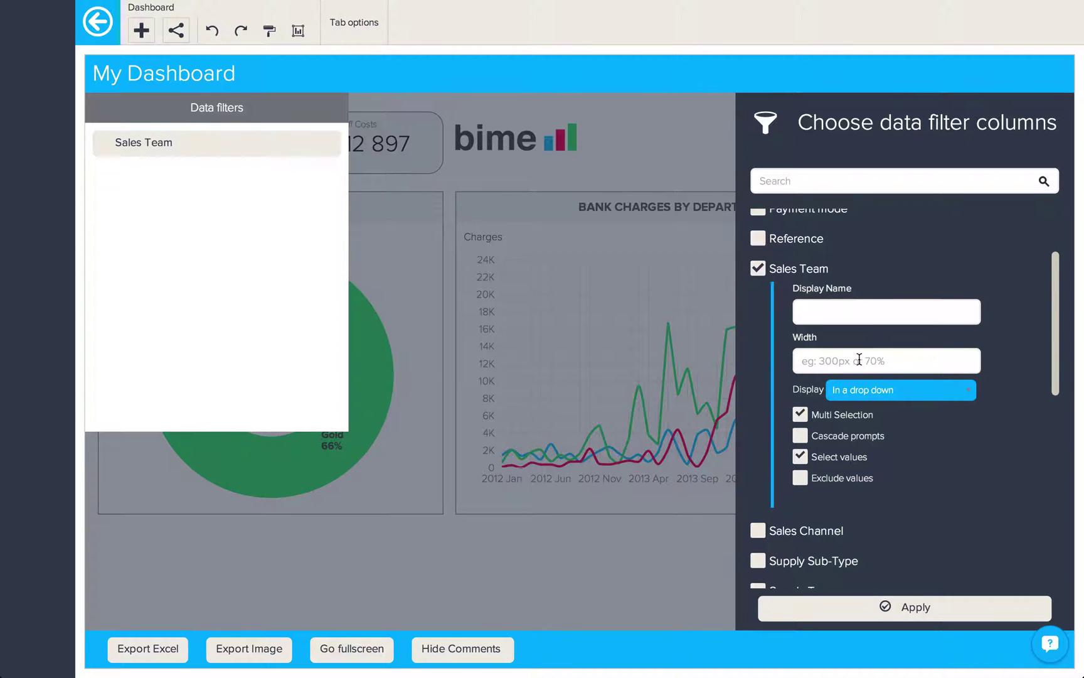
click(871, 390)
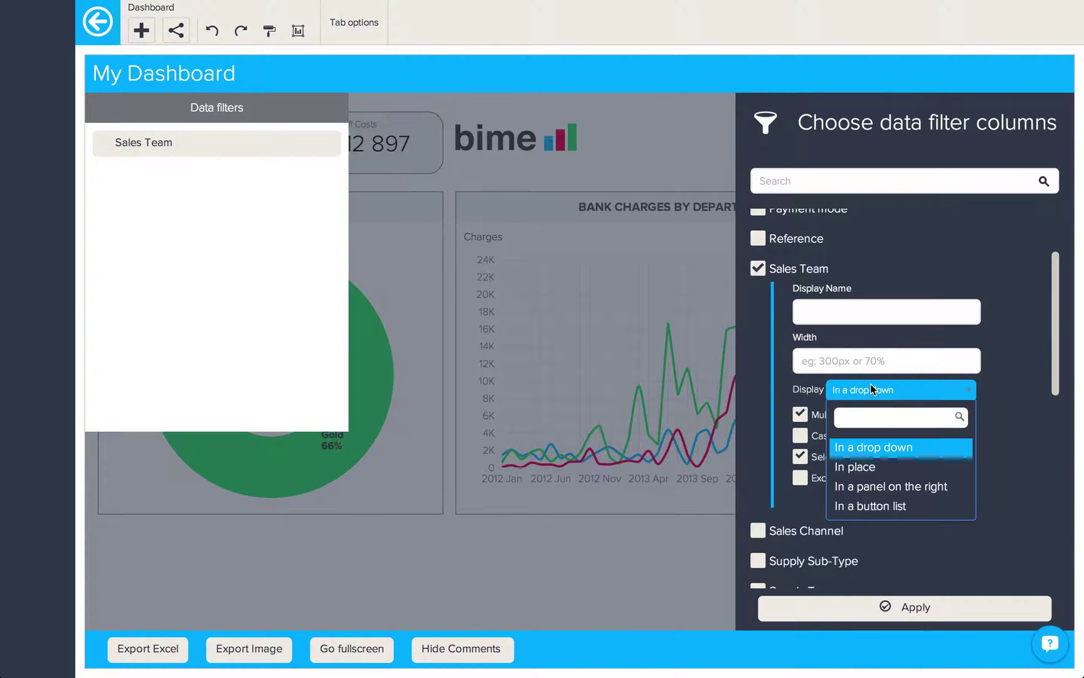
click(876, 467)
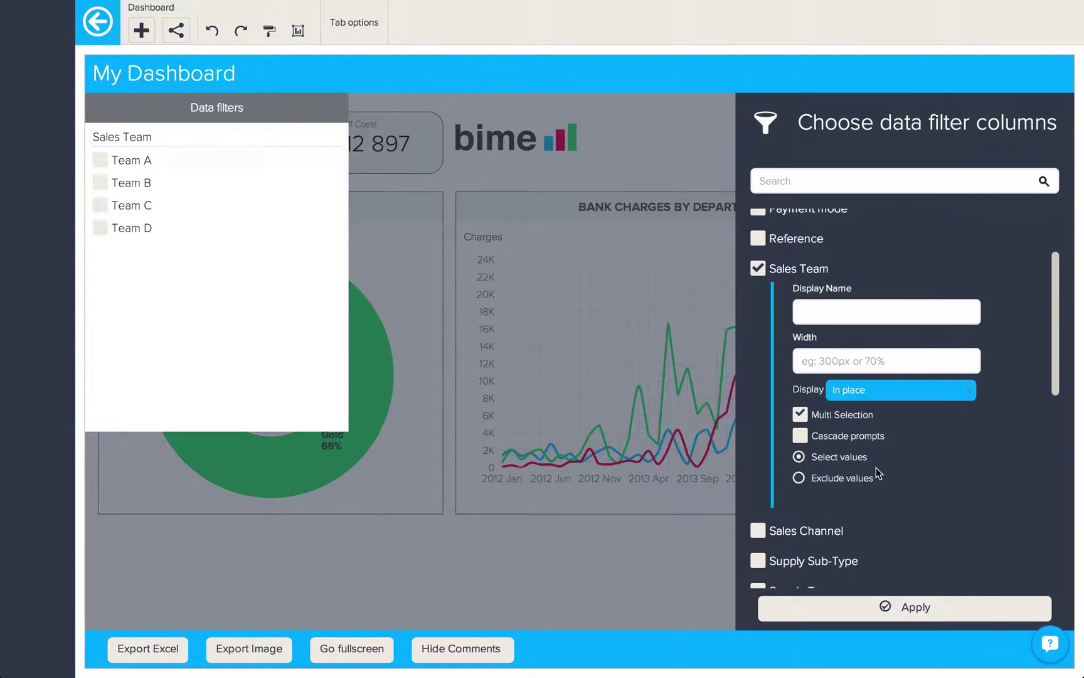
click(801, 414)
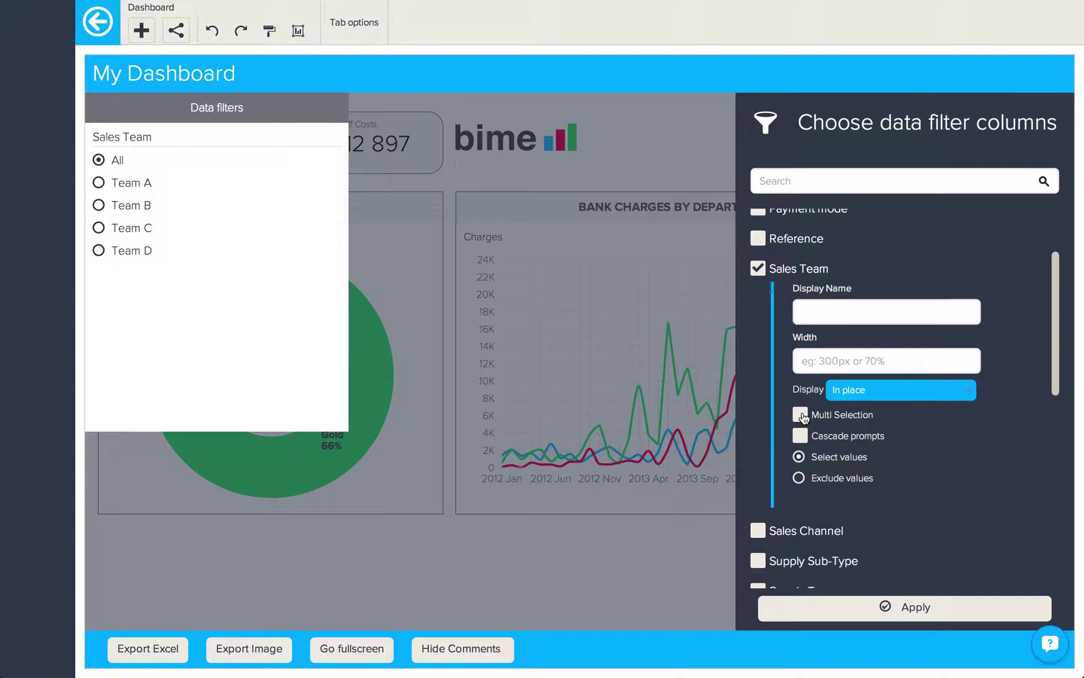
scroll(898, 438, down, 1)
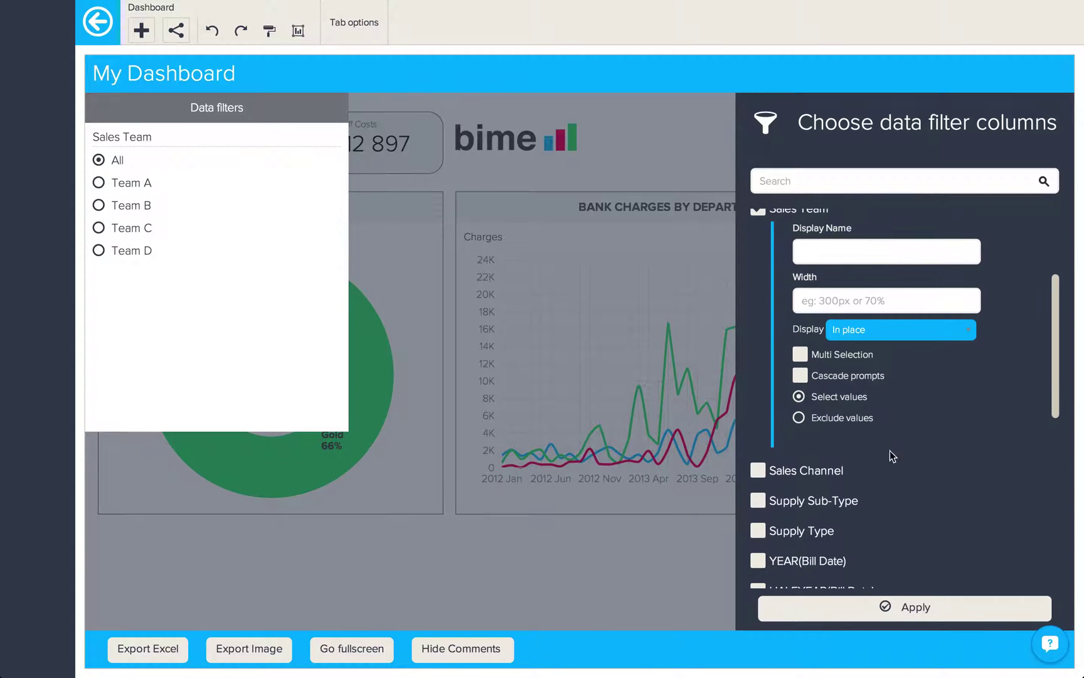
- Add Sales Channel to the filter as a button list
click(759, 470)
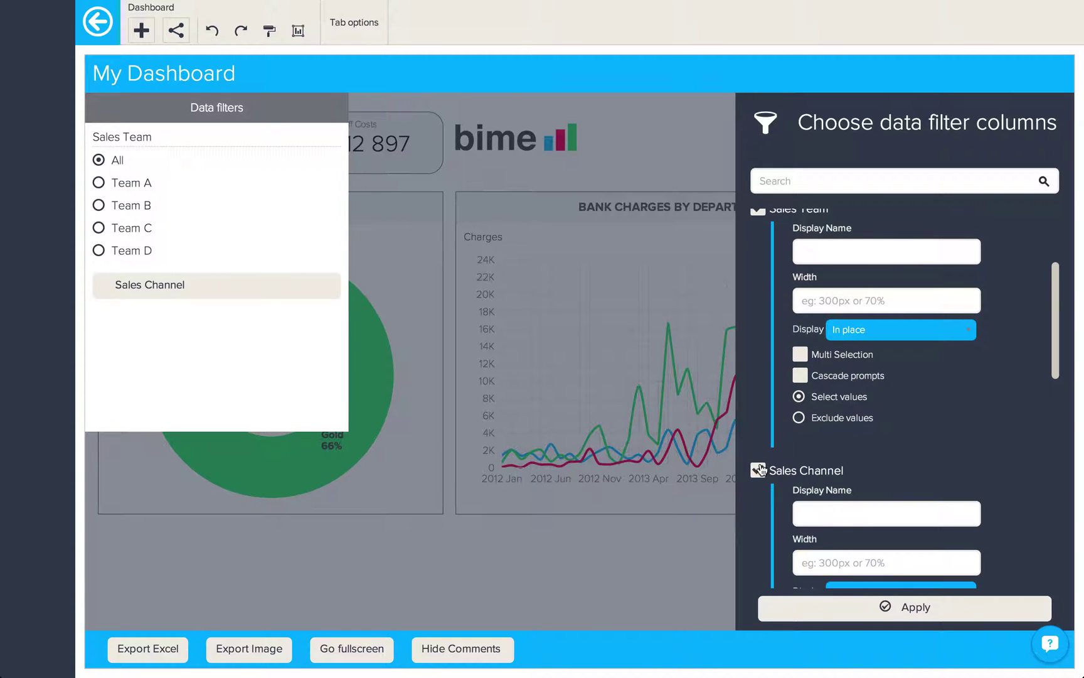
scroll(878, 469, down, 2)
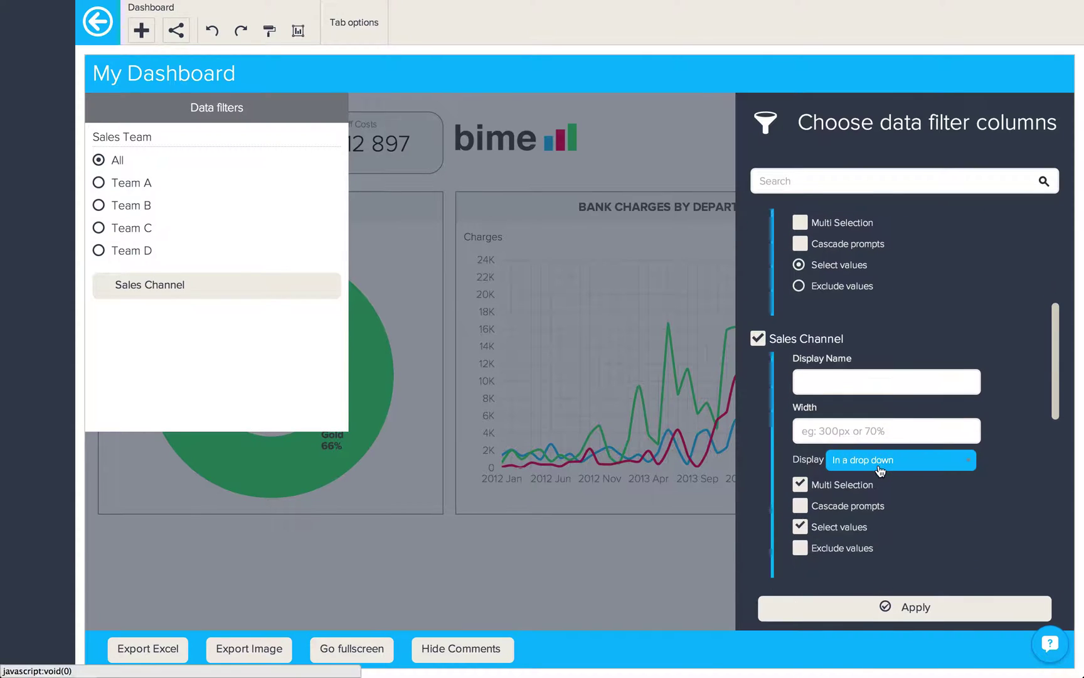
click(879, 465)
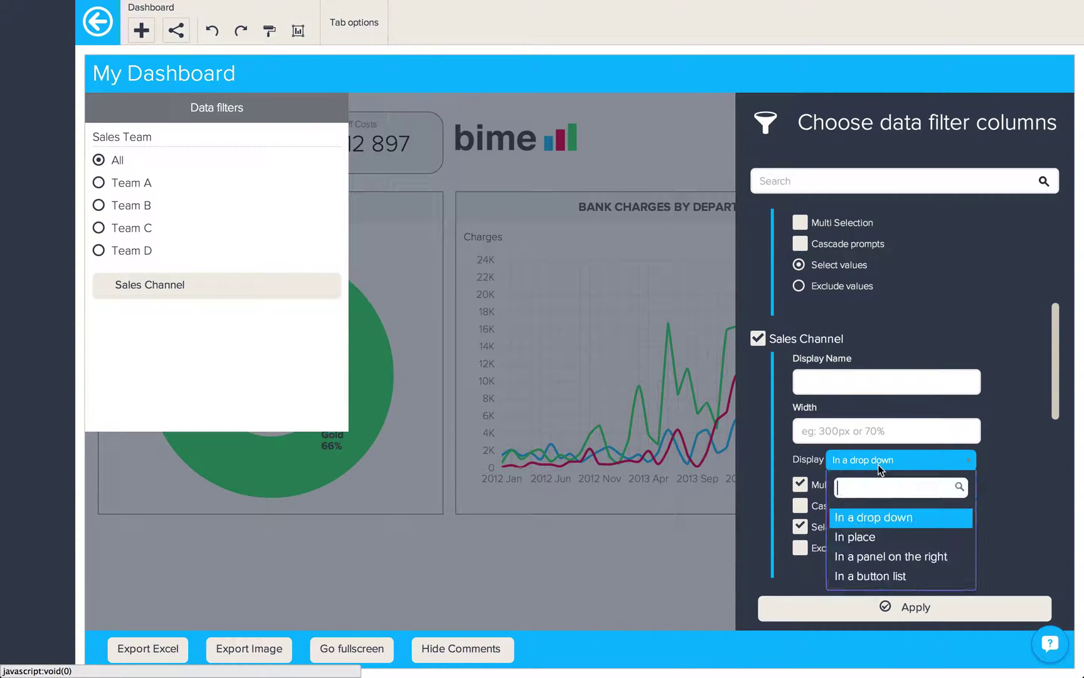
click(892, 576)
- Add Country in a panel on the right and apply the data filter
scroll(891, 573, up, 5)
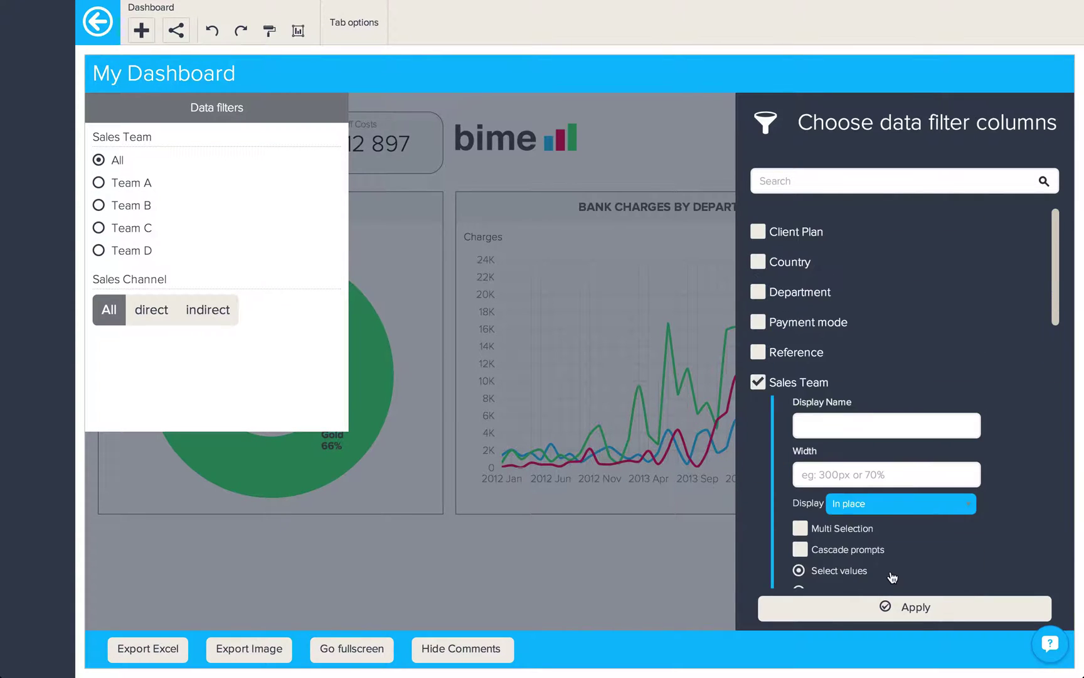
click(757, 263)
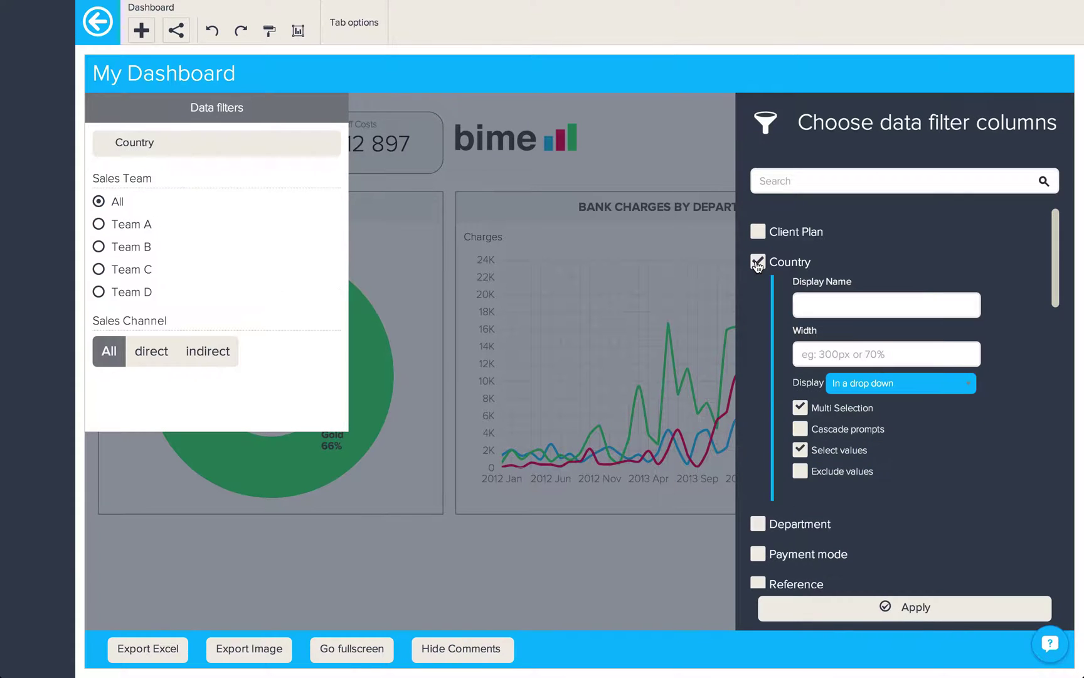
click(870, 383)
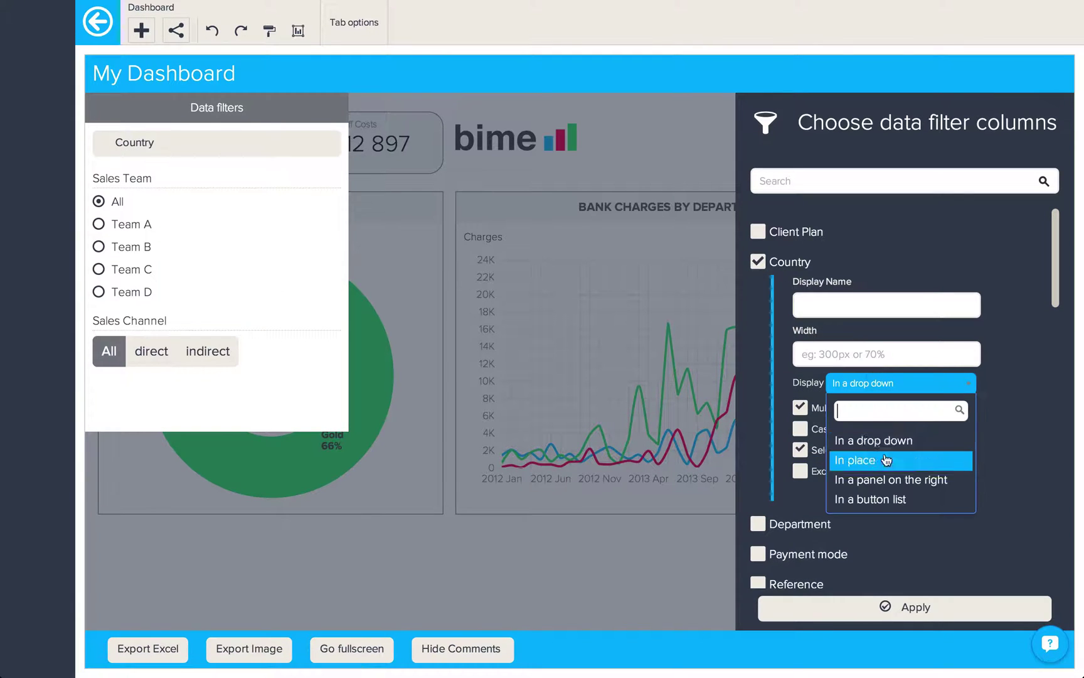
click(891, 481)
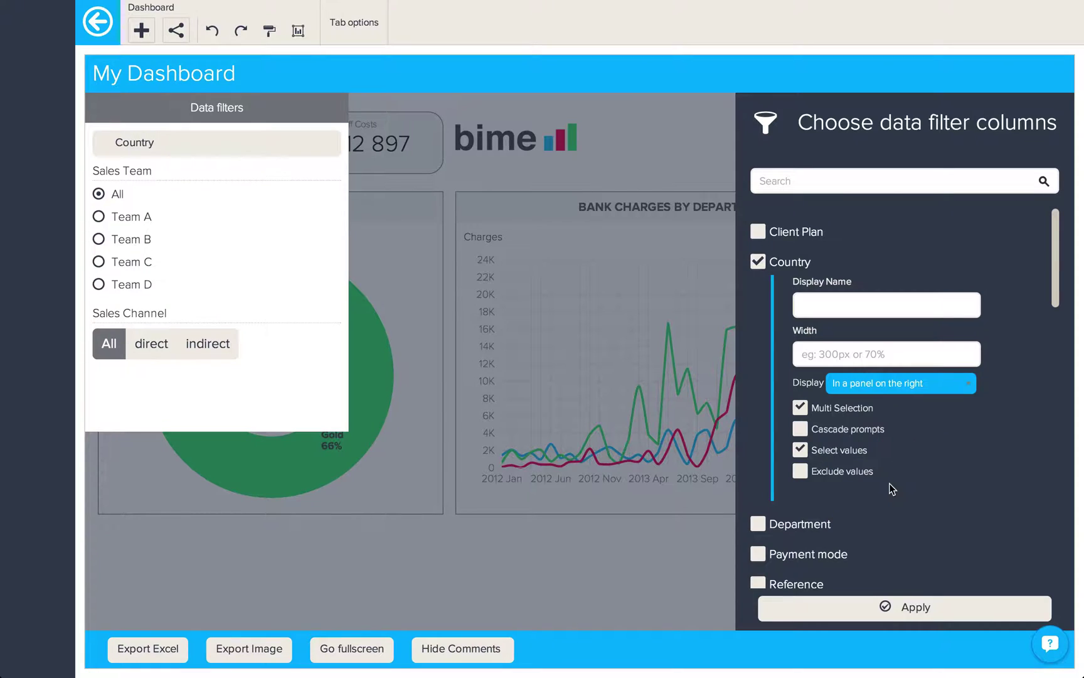
click(887, 609)
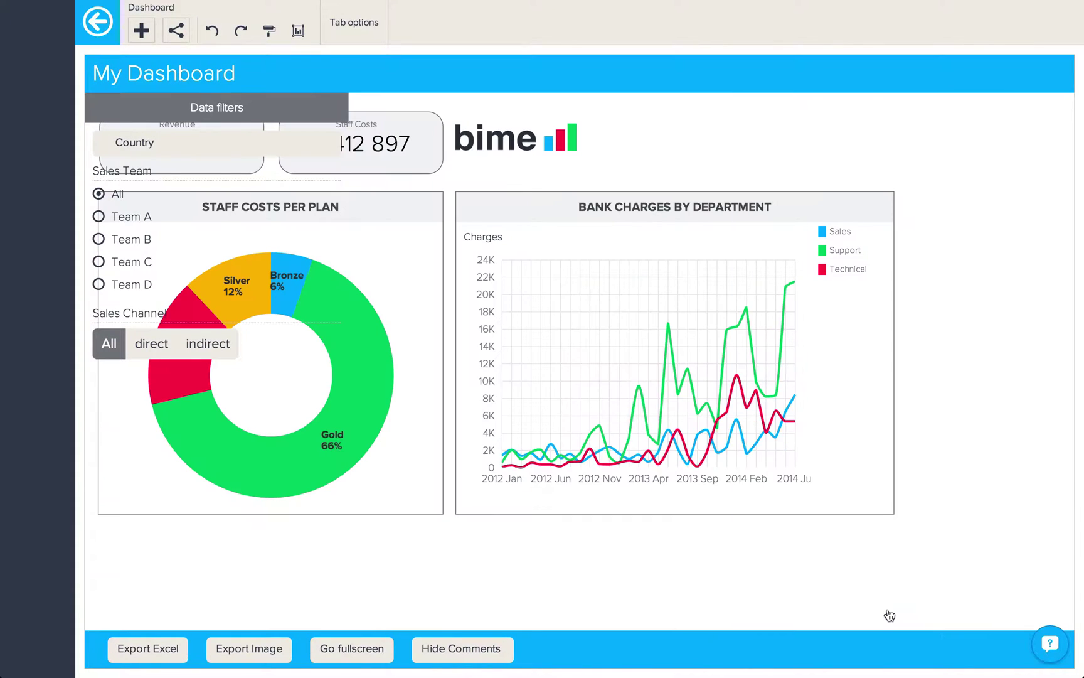
- Narrow the Data filters widget and move it right of the Bank Charges chart, bottom-aligned
click(267, 108)
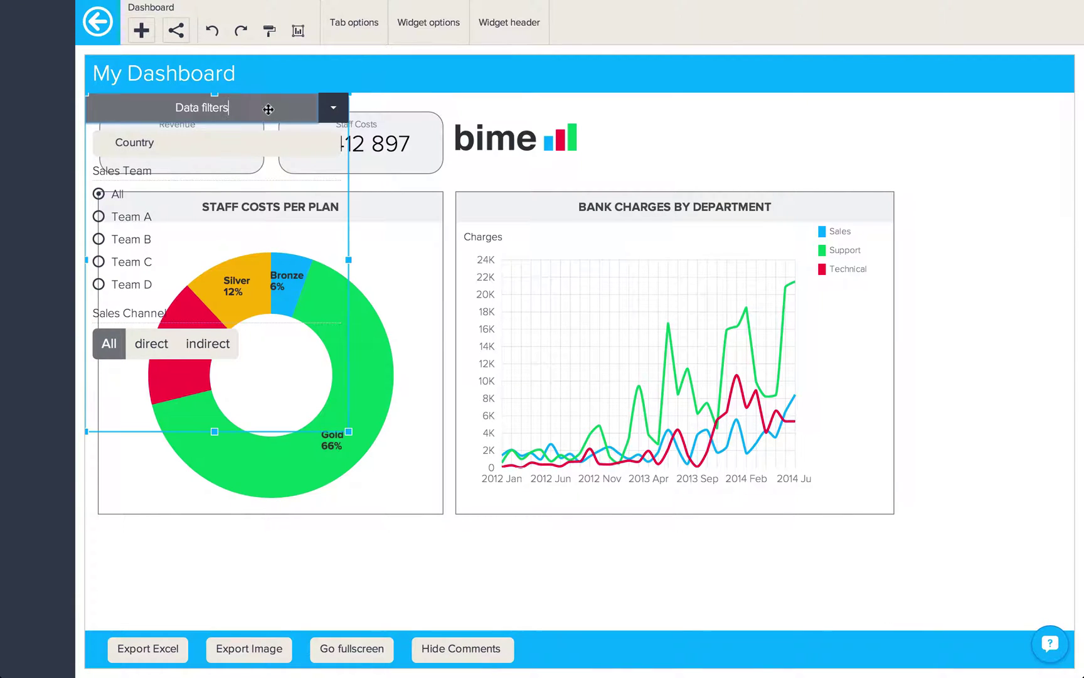
drag(349, 433, 251, 427)
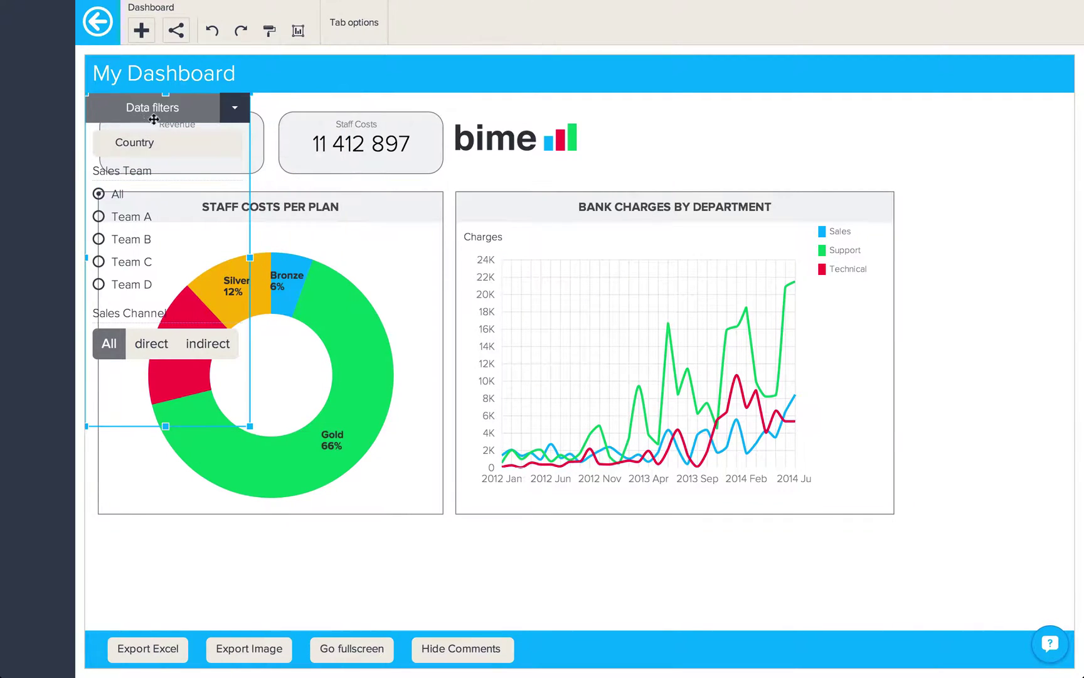
drag(121, 106, 927, 200)
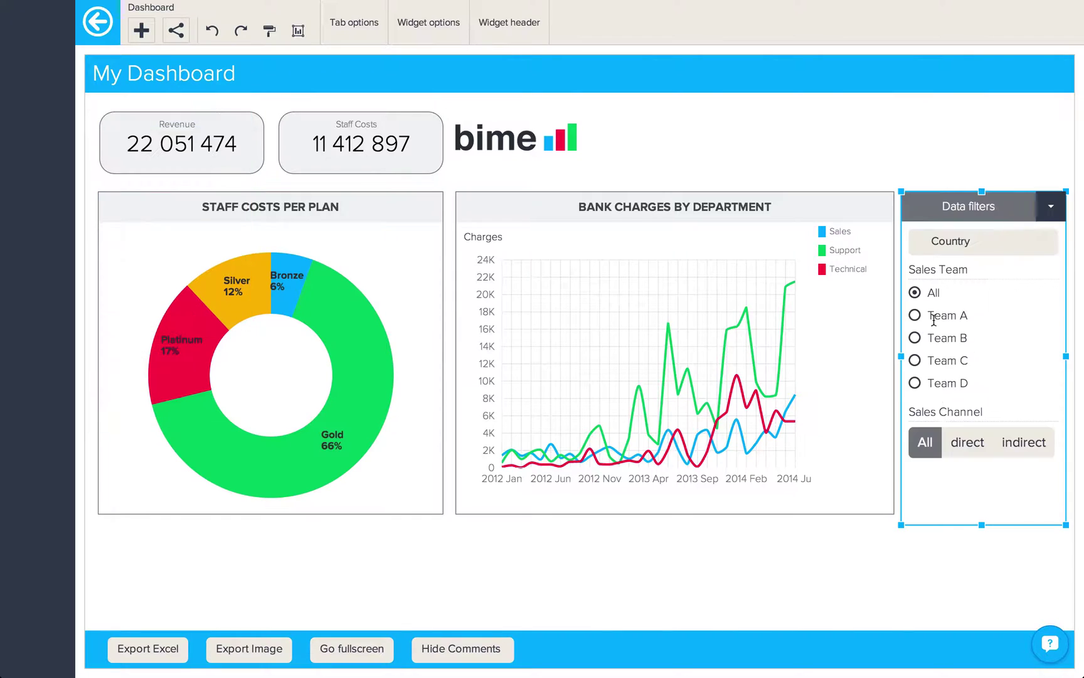
drag(978, 525, 979, 515)
click(979, 550)
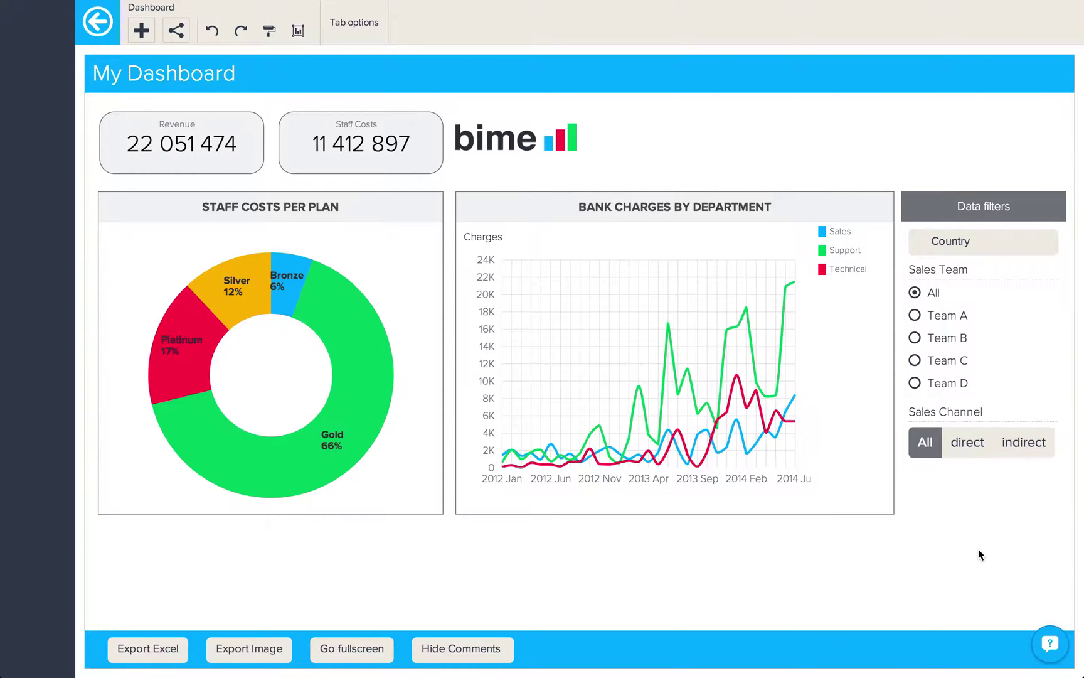
- Add a Time filter on Excel - Bill Date, shown as advanced ranges in a right panel
click(981, 558)
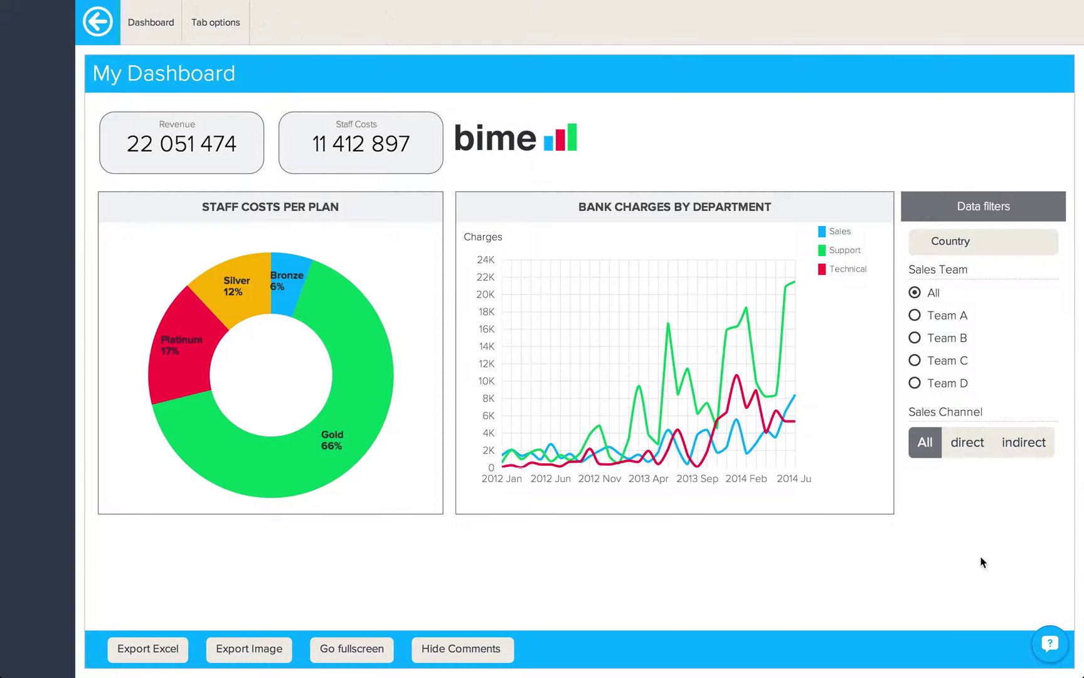
click(146, 35)
click(143, 33)
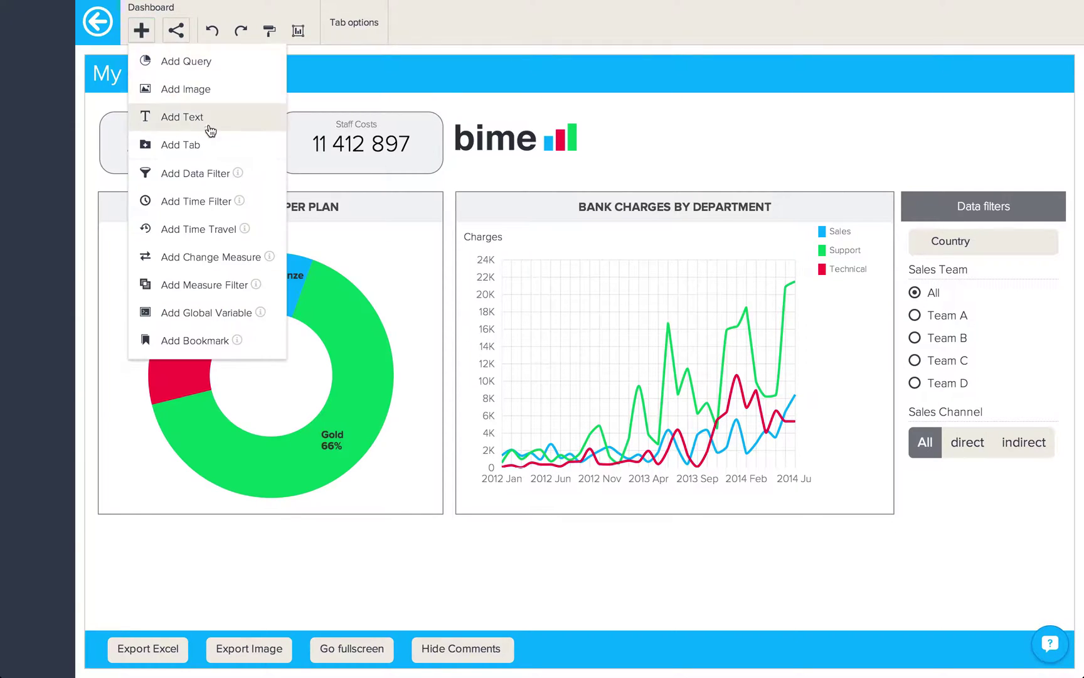
click(196, 200)
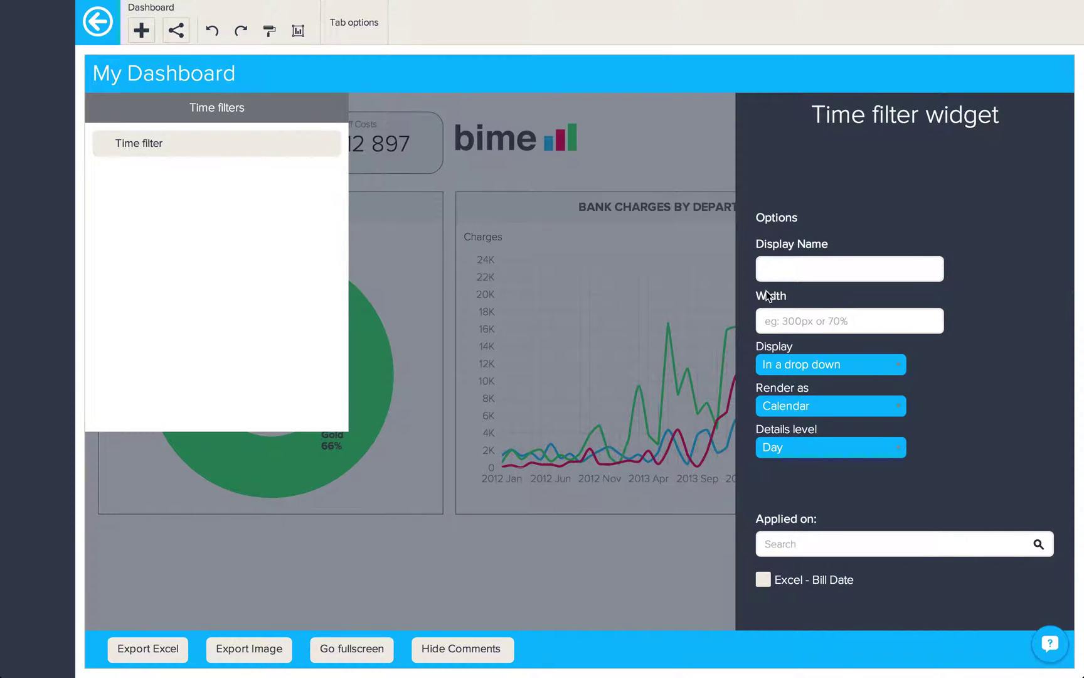
click(849, 368)
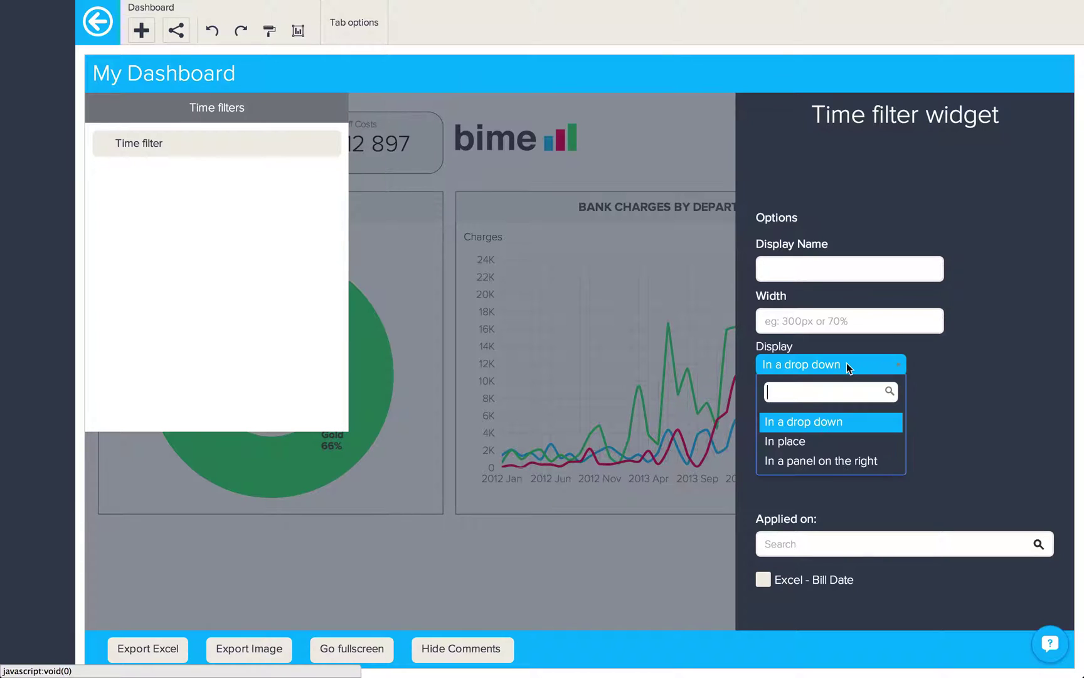
click(856, 462)
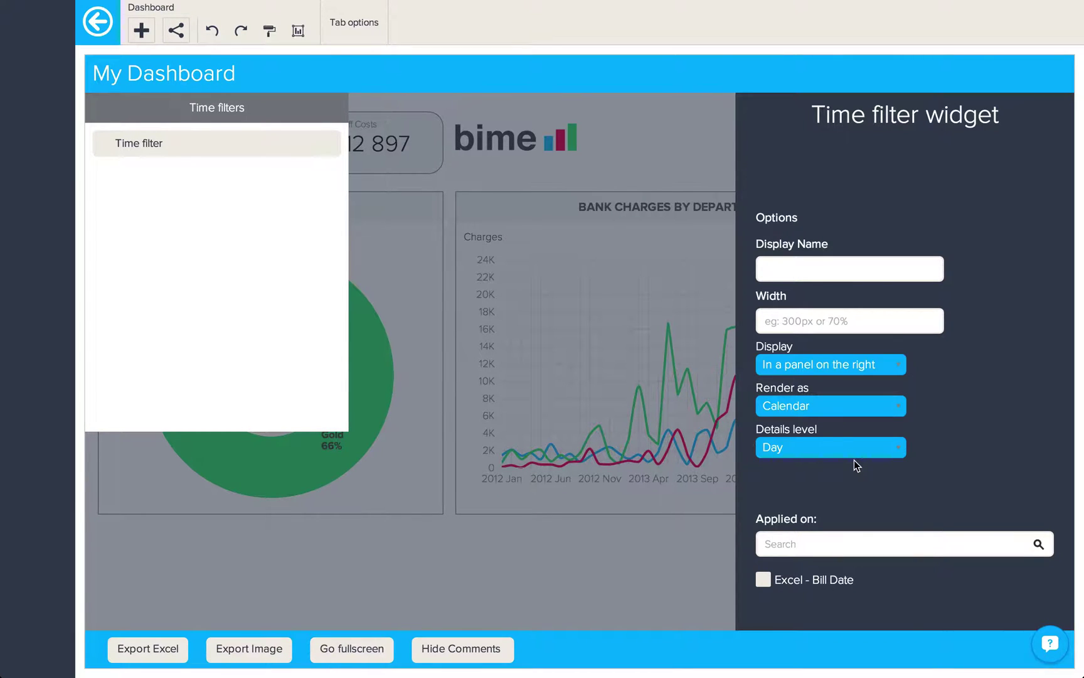
click(838, 406)
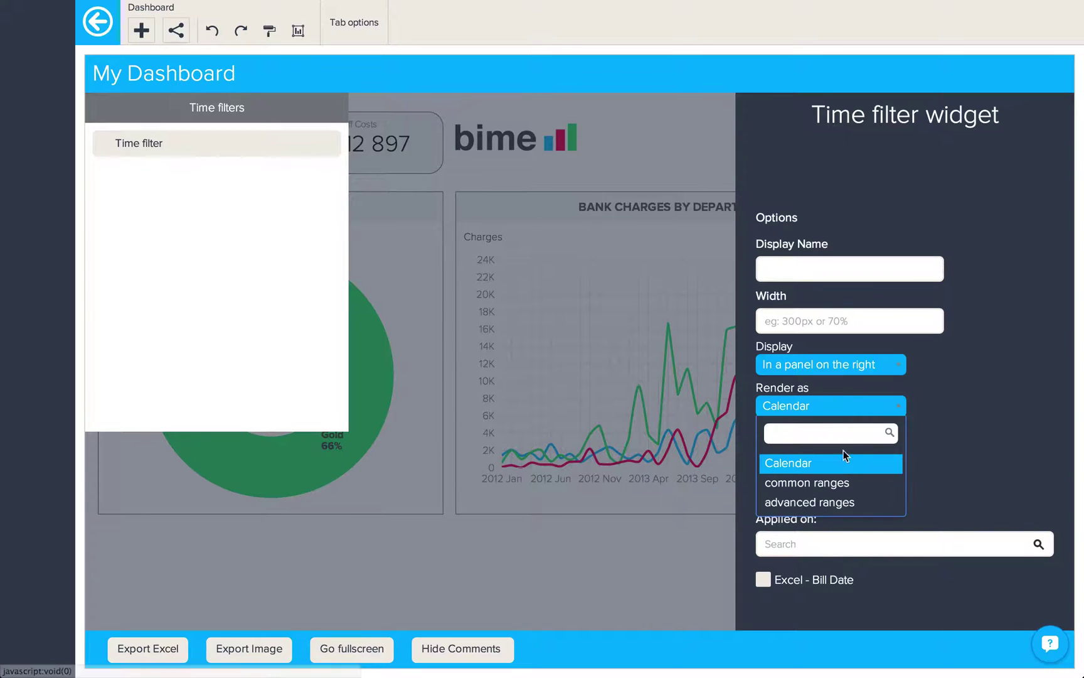
click(851, 502)
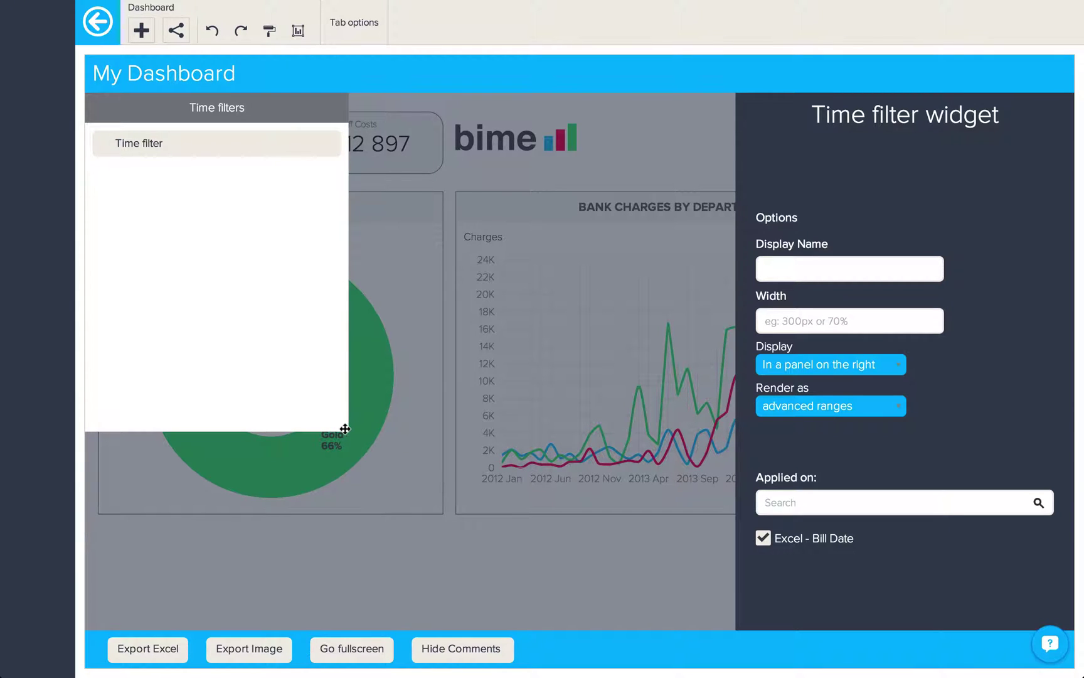
click(353, 517)
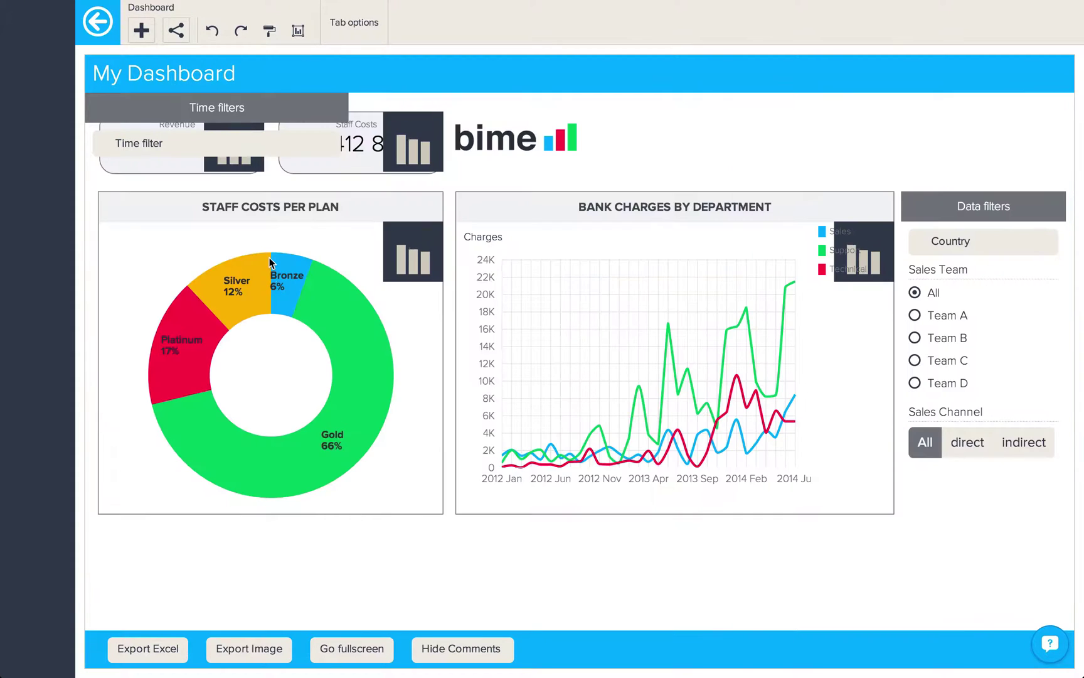
- Shrink the Time filters widget, place it beneath Data filters, and hide its header
click(155, 183)
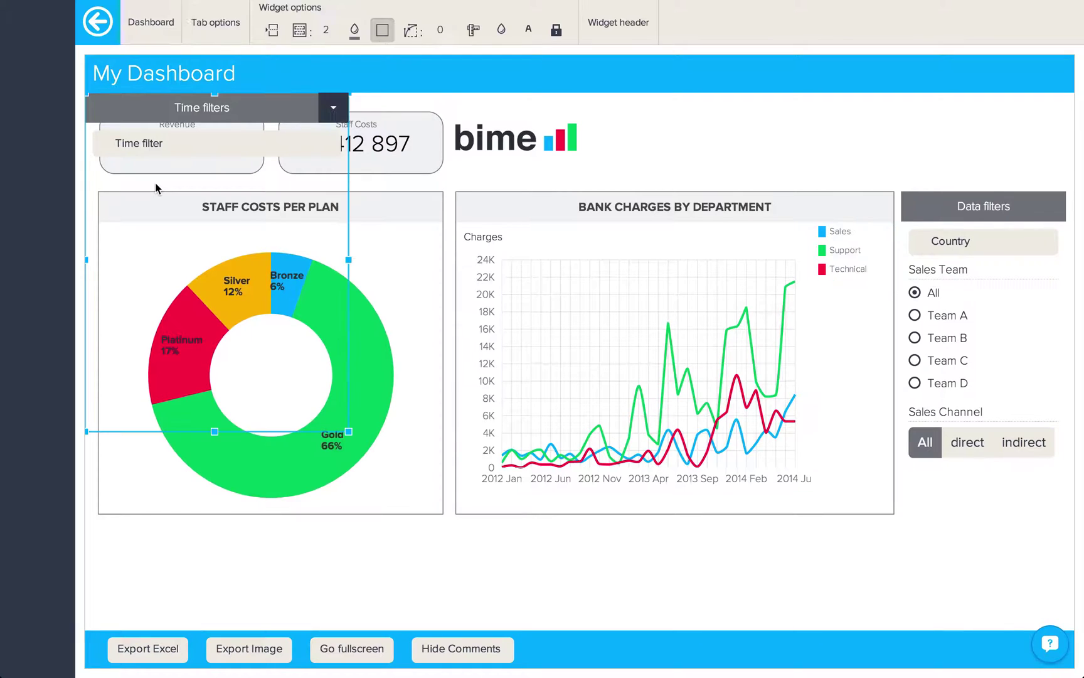
drag(349, 431, 205, 185)
drag(113, 107, 934, 477)
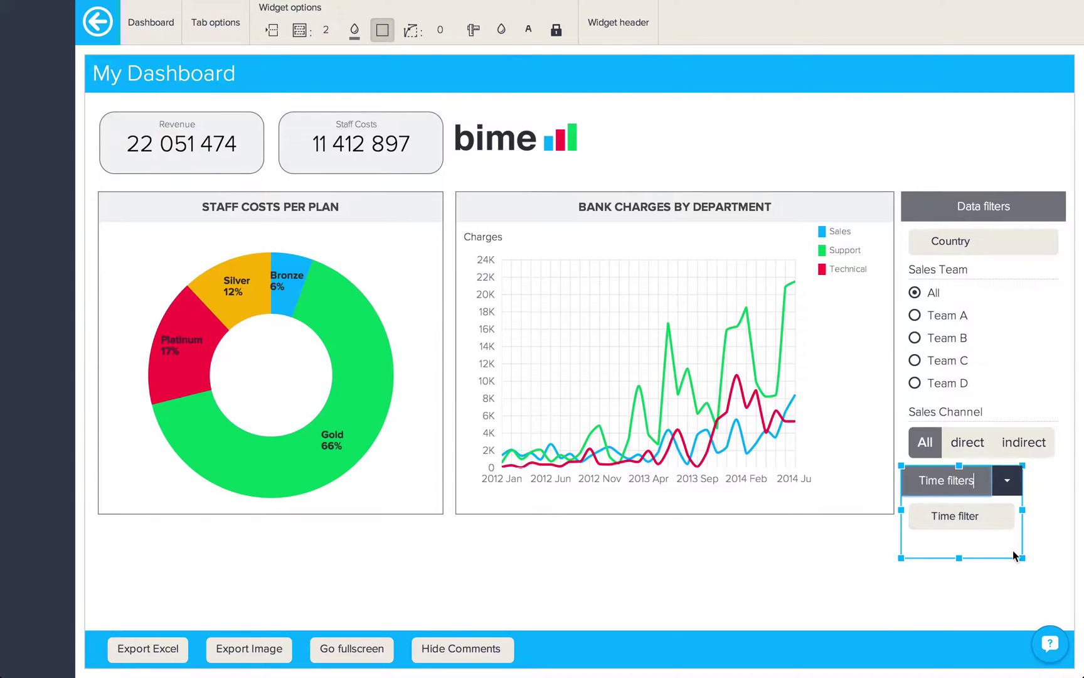
click(272, 30)
drag(1023, 558, 1059, 516)
click(1040, 576)
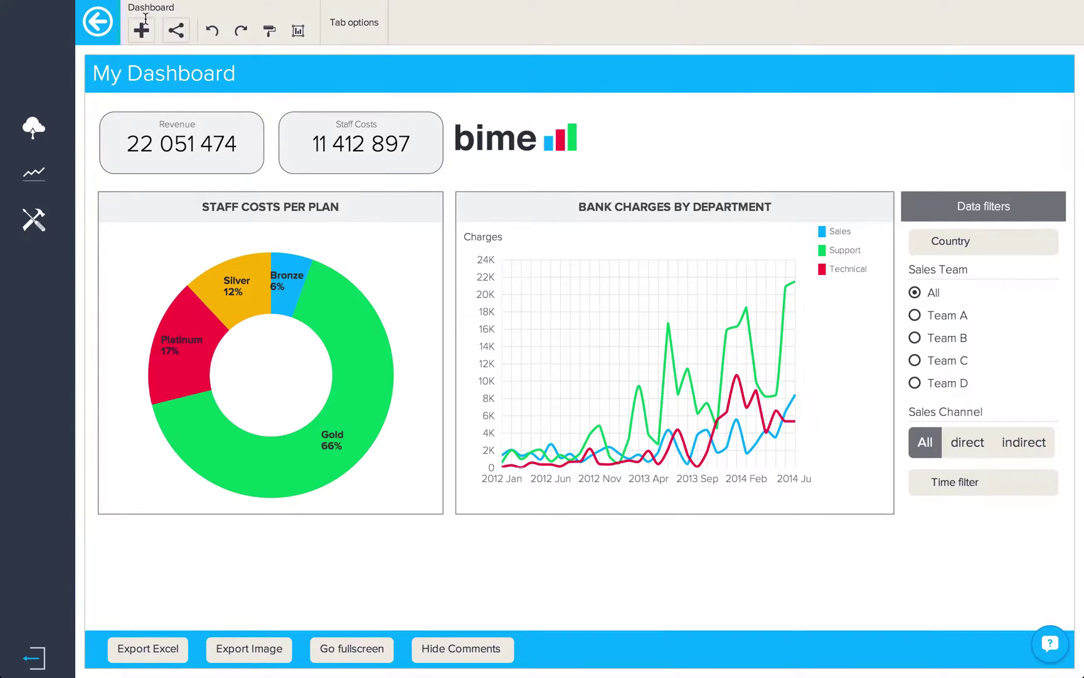
- Add a Time Travel widget, shrink it, and place it top right above Data filters
click(143, 35)
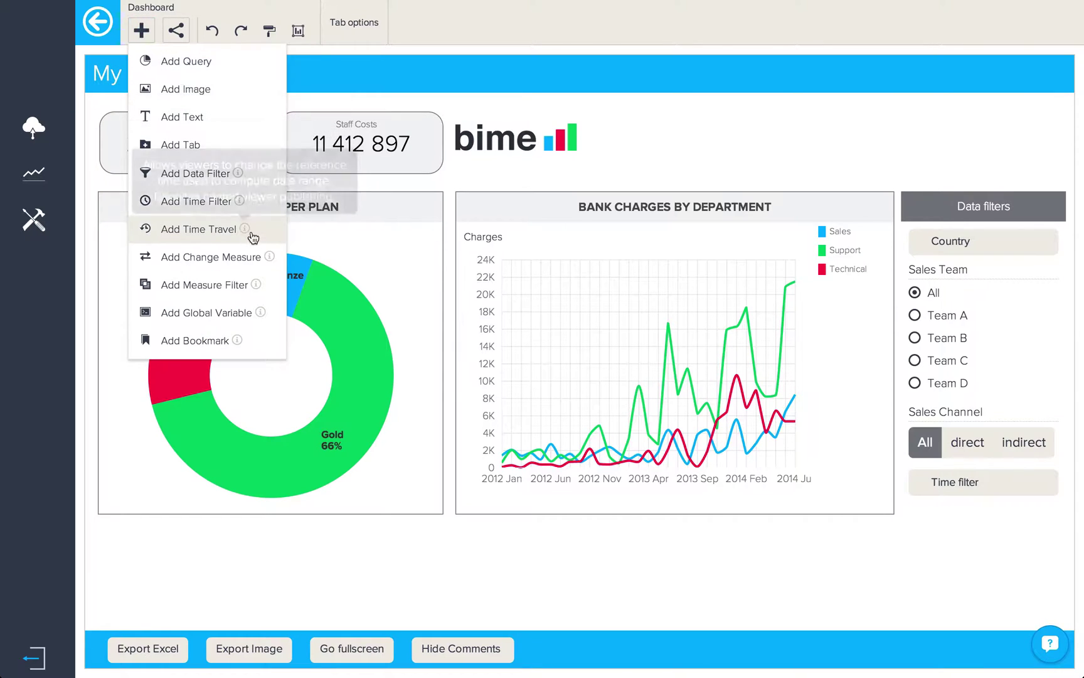
click(199, 229)
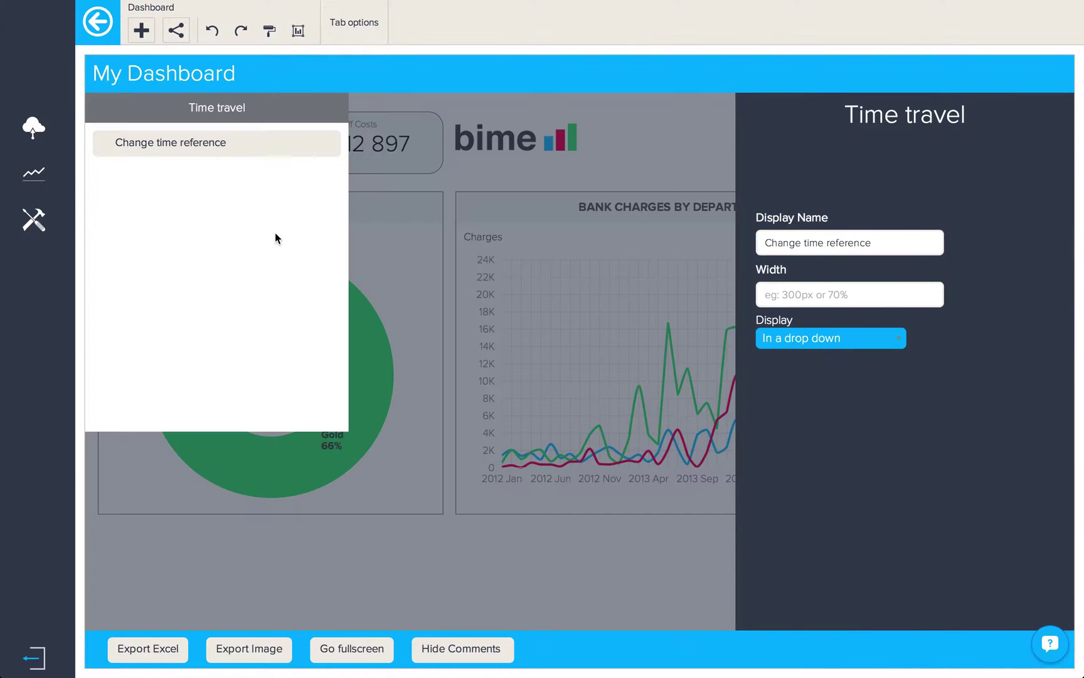
click(344, 432)
drag(345, 433, 233, 169)
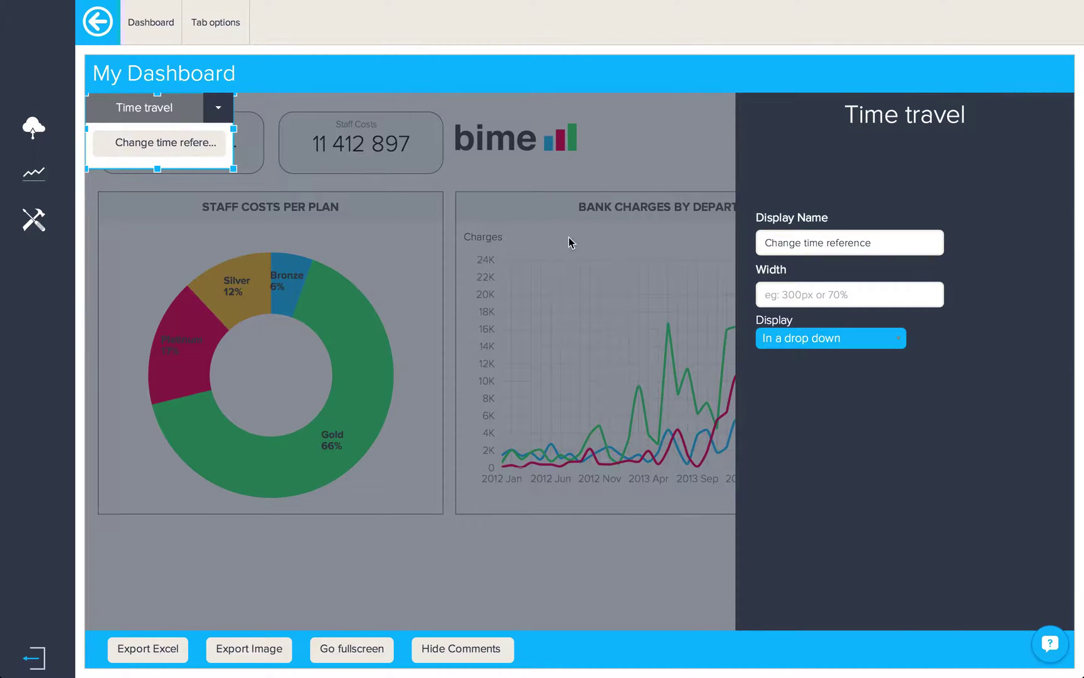
click(591, 584)
drag(209, 110, 1067, 141)
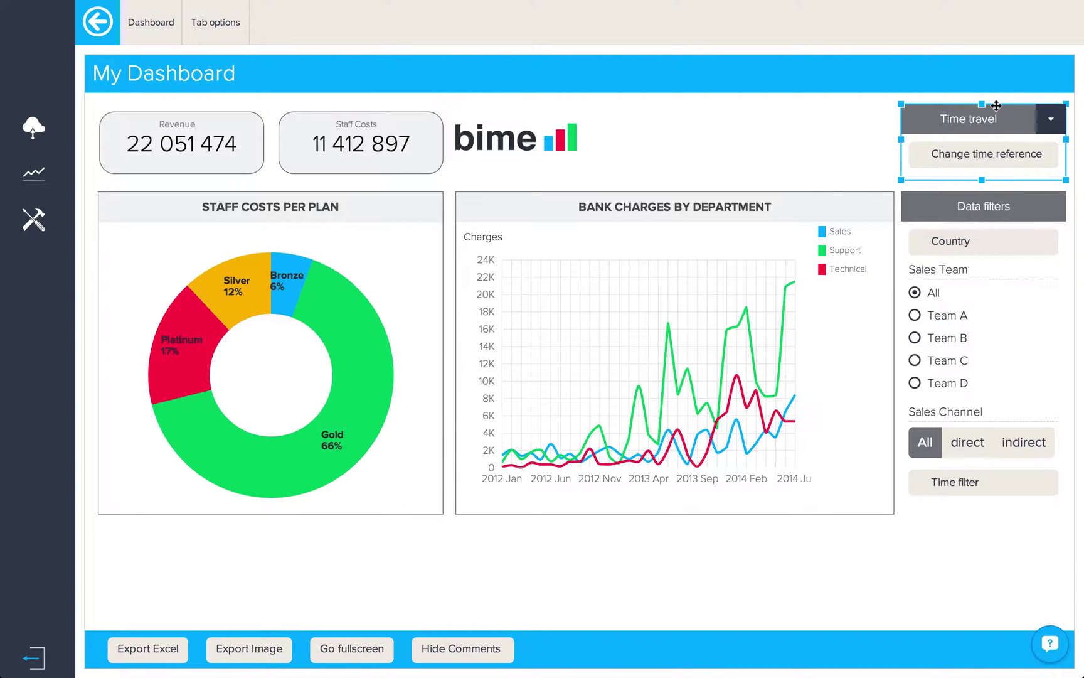
- Set the Time travel reference date to 1 January 2014
click(1005, 154)
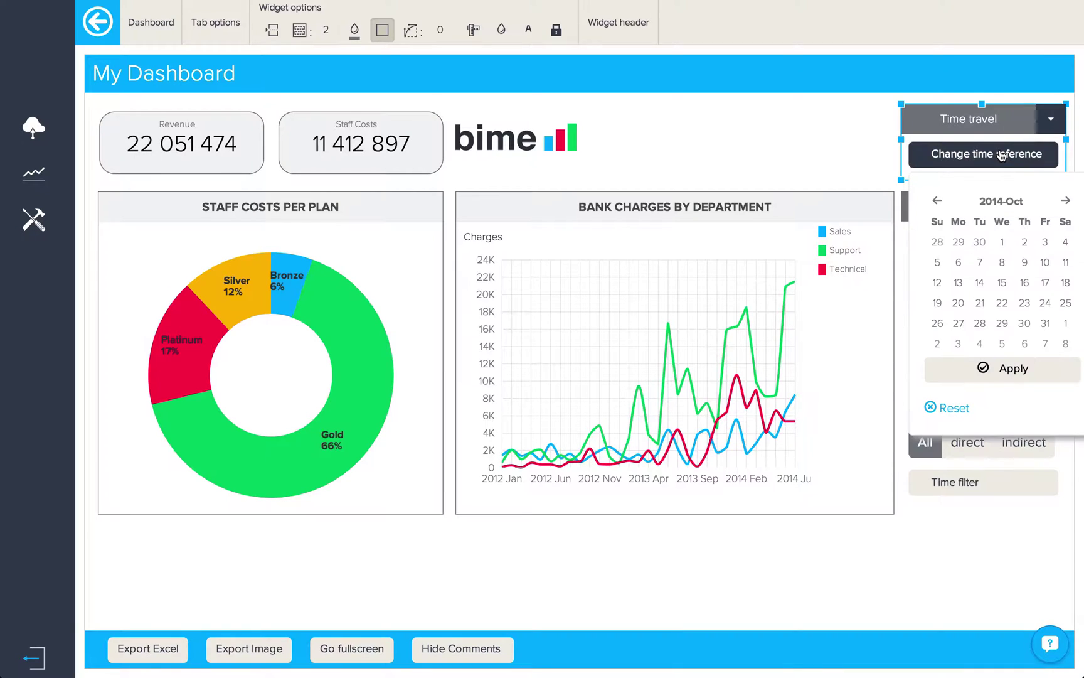
click(1002, 202)
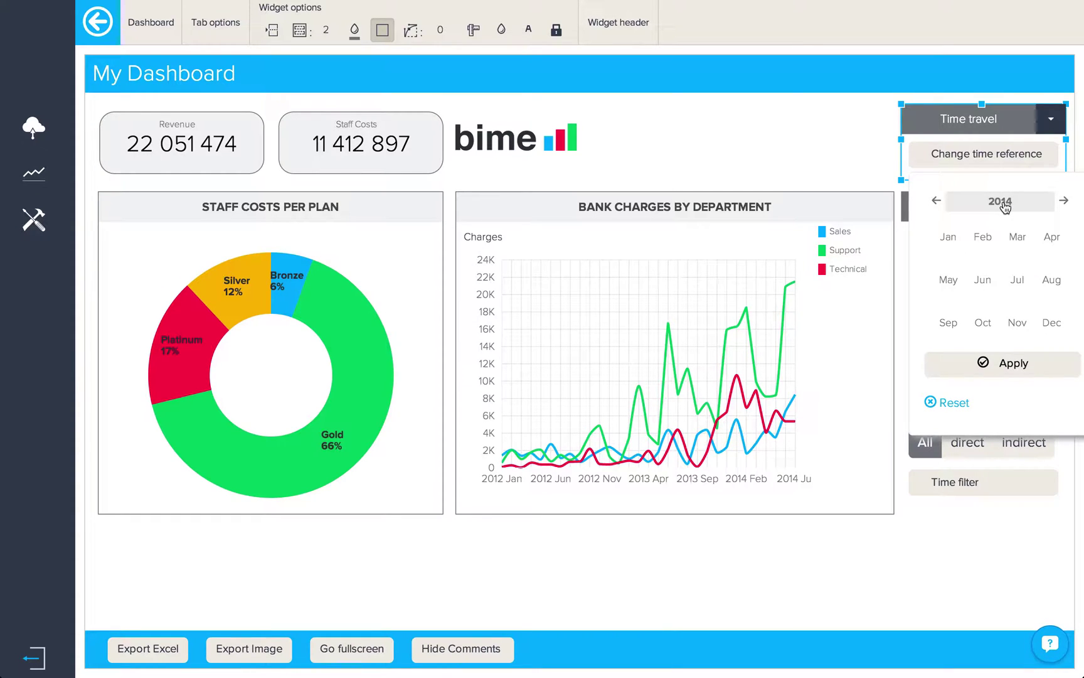
click(953, 239)
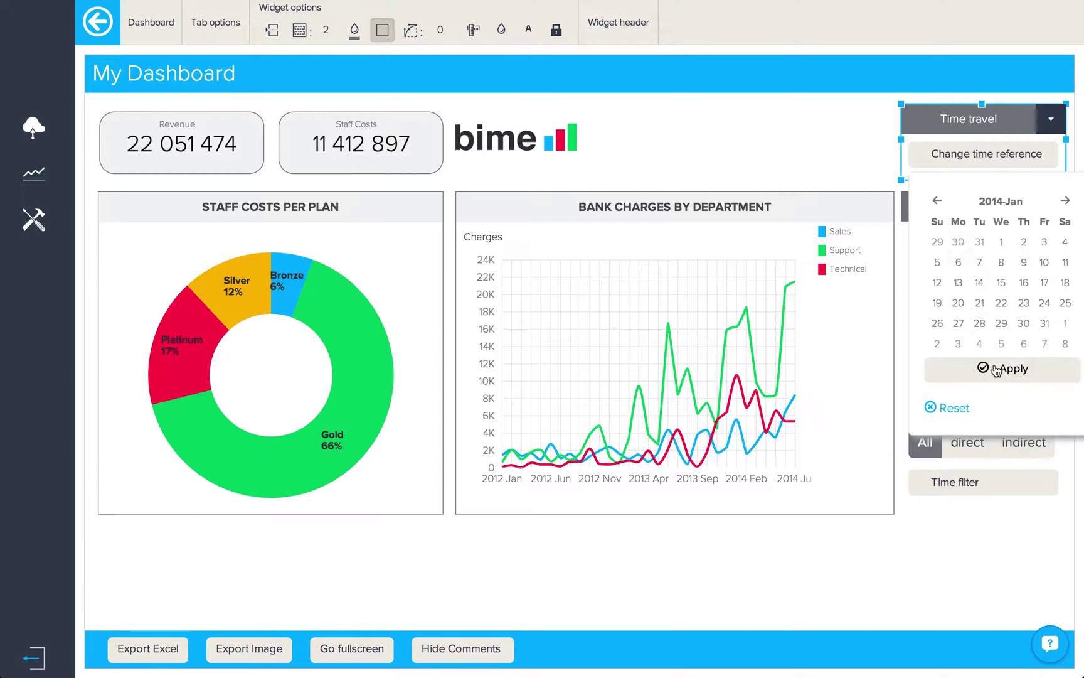
click(1001, 243)
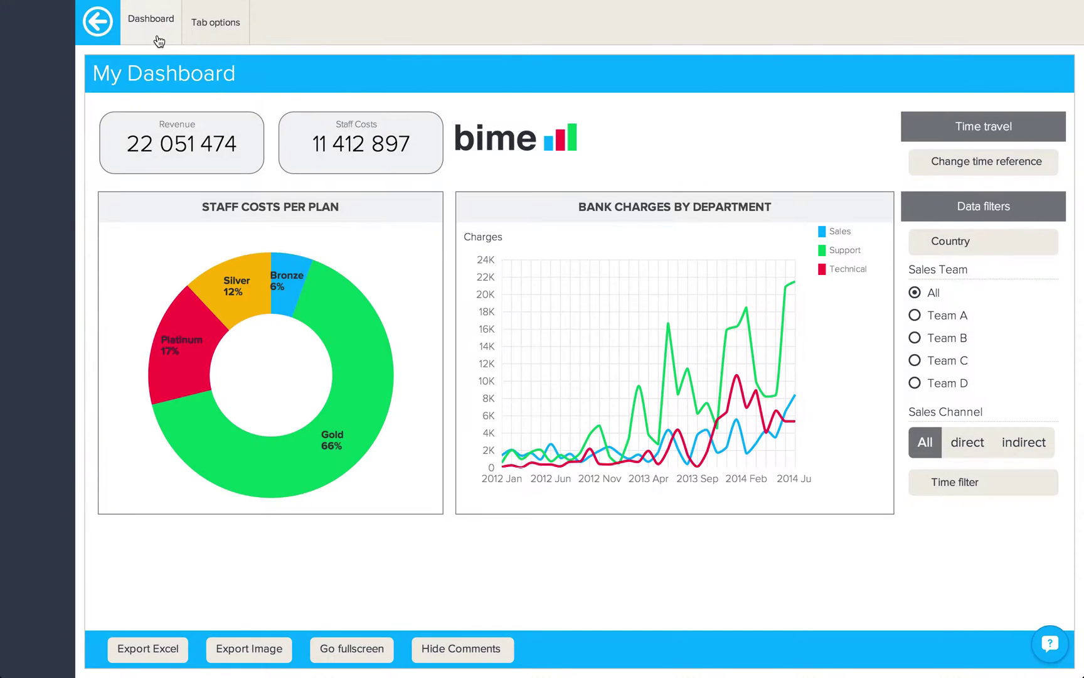
click(155, 39)
click(143, 32)
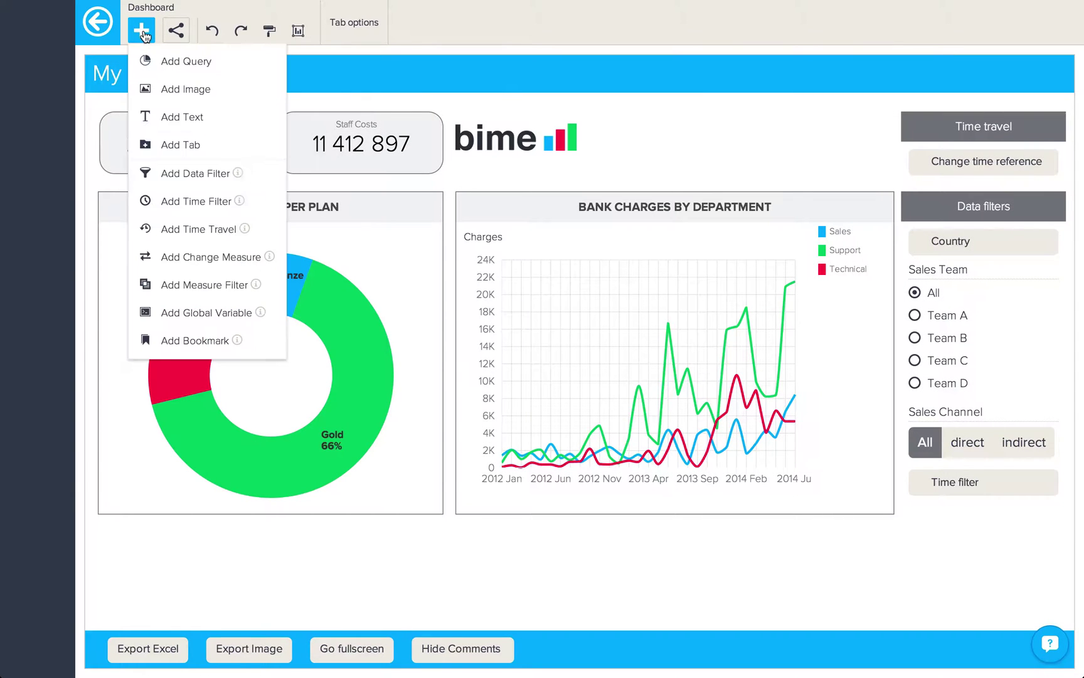
- Add a Change Measure widget for SUM(Bank Charges), shrink it, and place it below the line chart
click(267, 256)
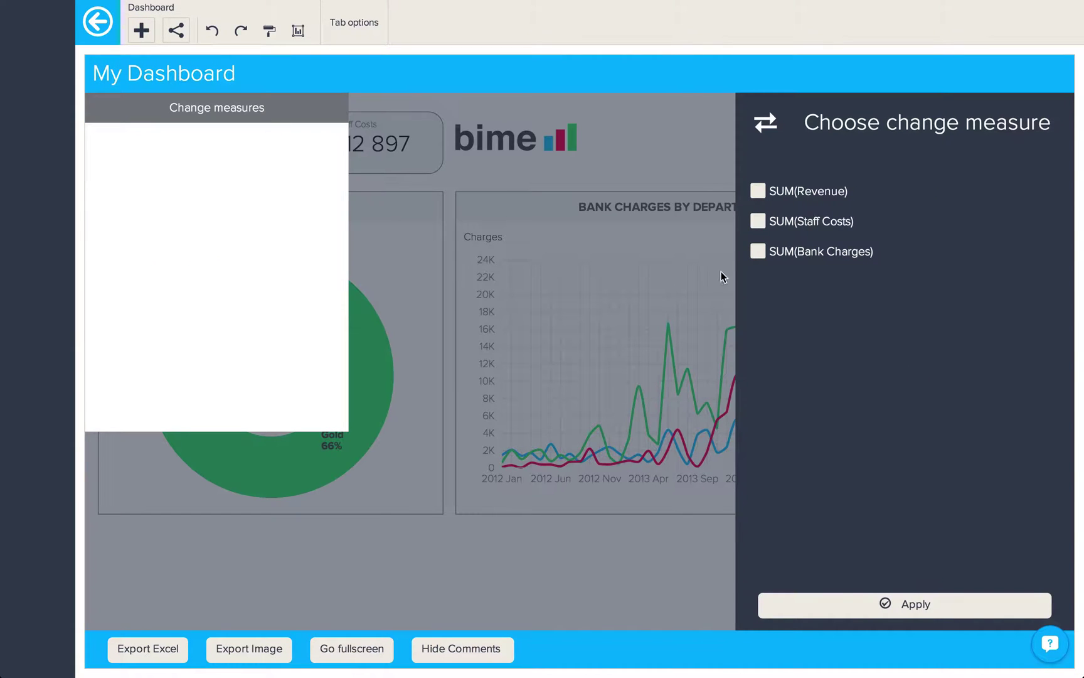
click(759, 252)
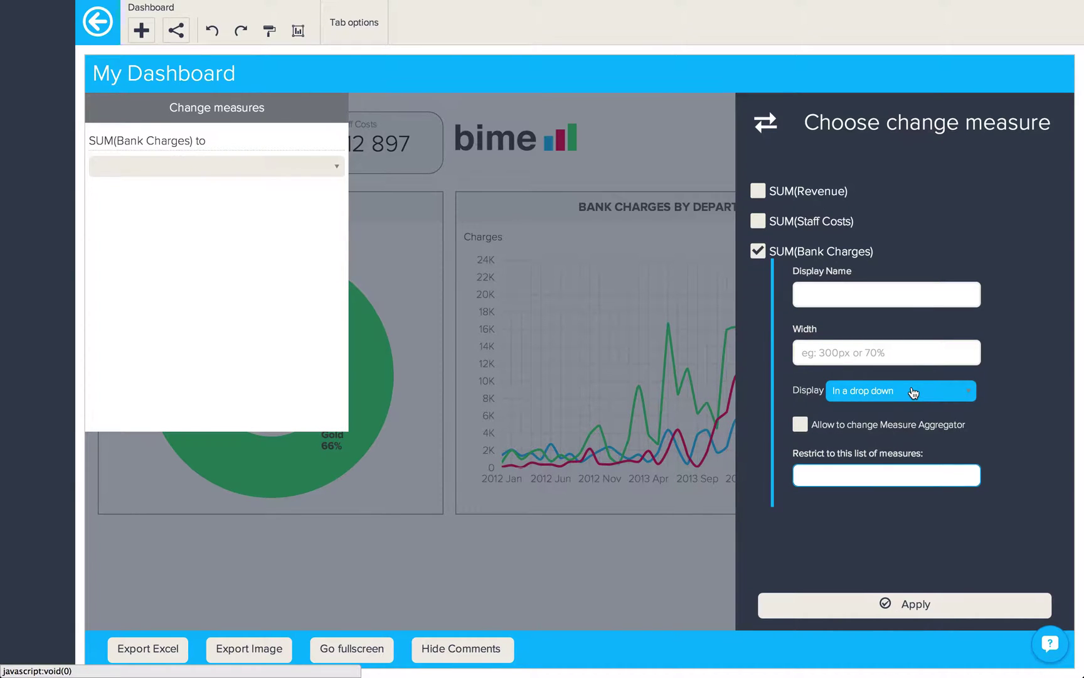
drag(350, 432, 246, 188)
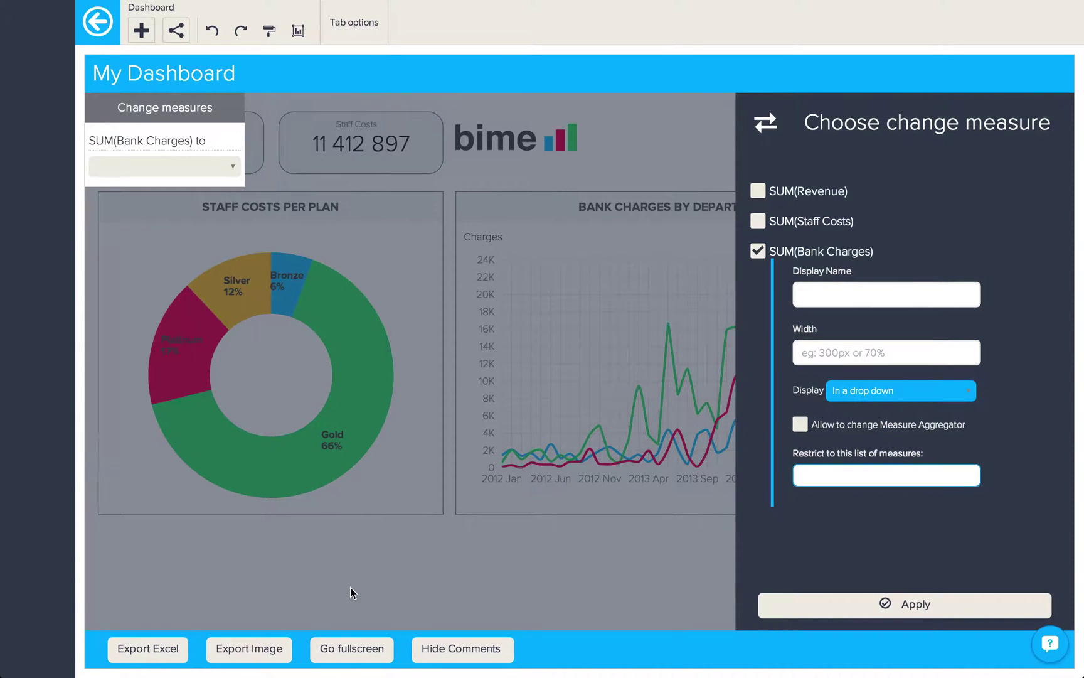
click(782, 604)
drag(157, 107, 666, 538)
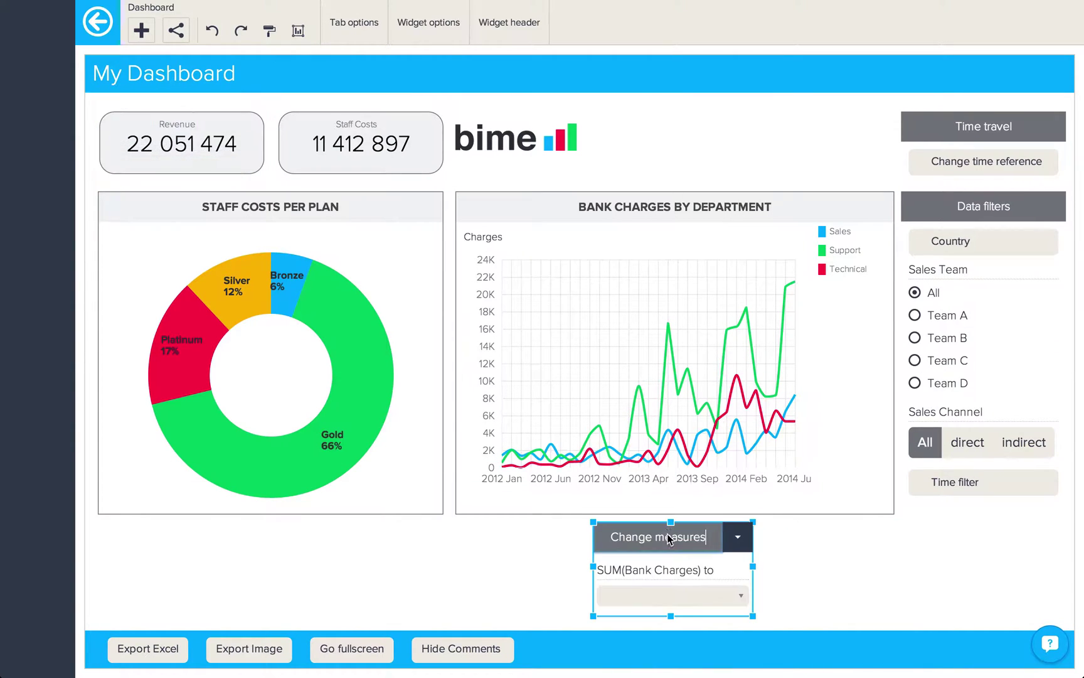
- Select Team A and the direct Sales Channel, giving Revenue 1 959 866 and Staff Costs 839 617
click(884, 570)
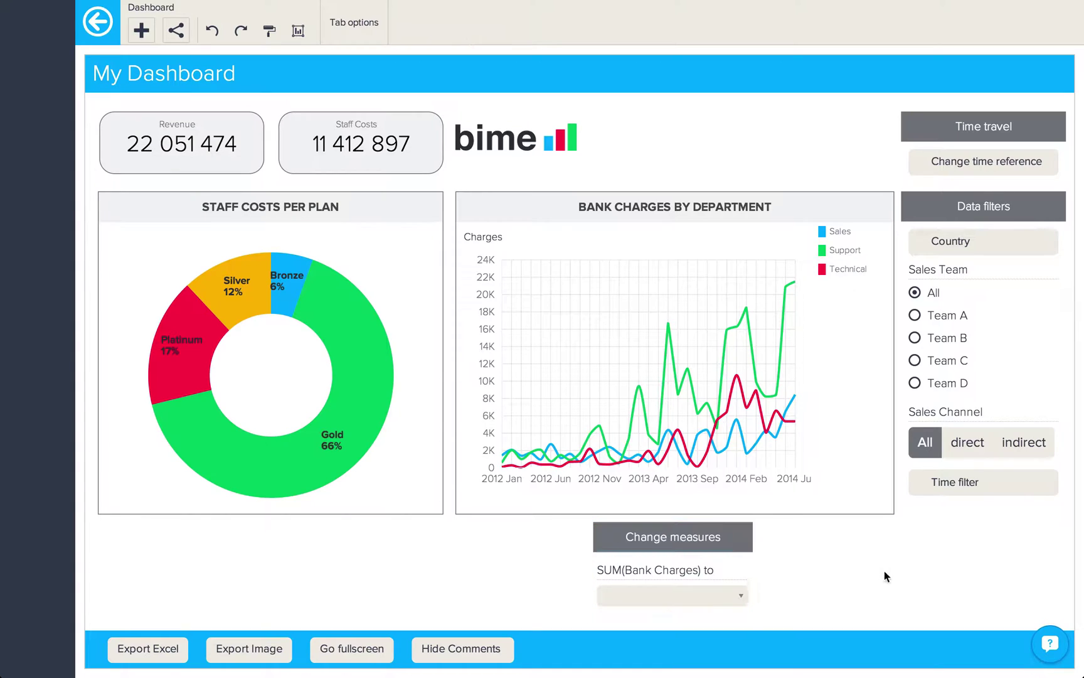
click(741, 599)
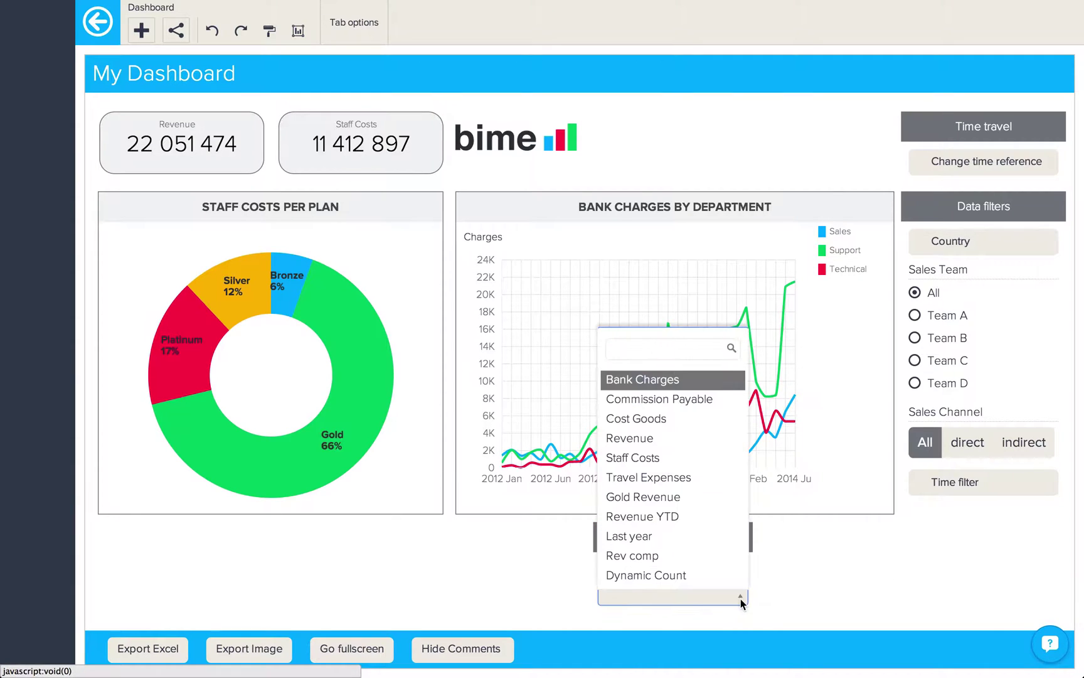
click(851, 597)
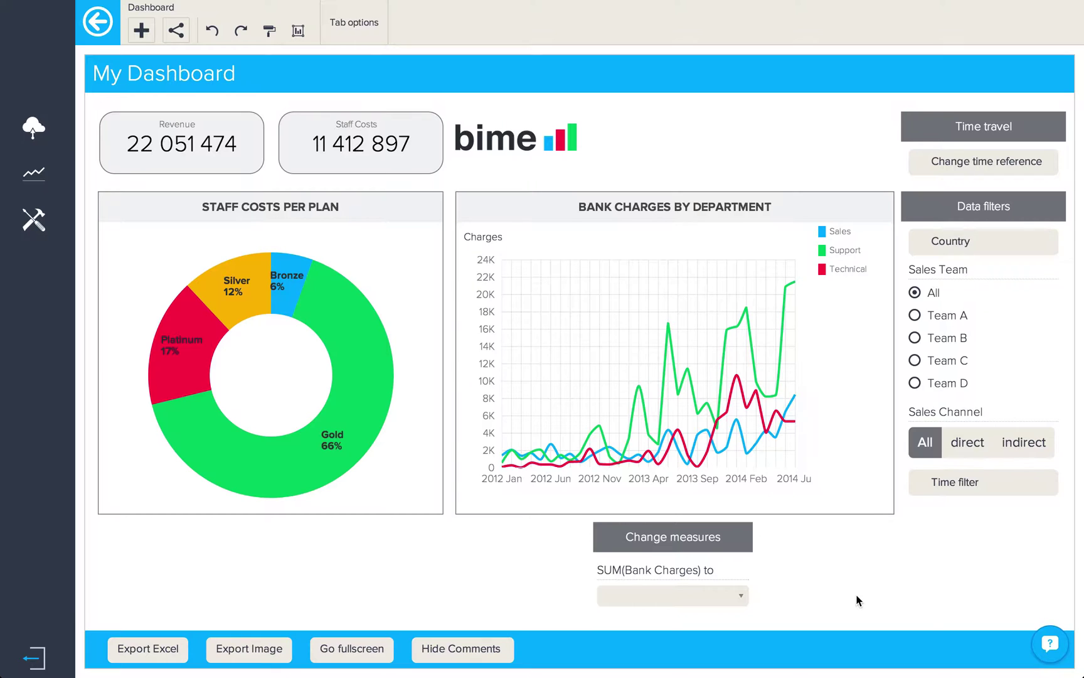
click(915, 315)
click(968, 451)
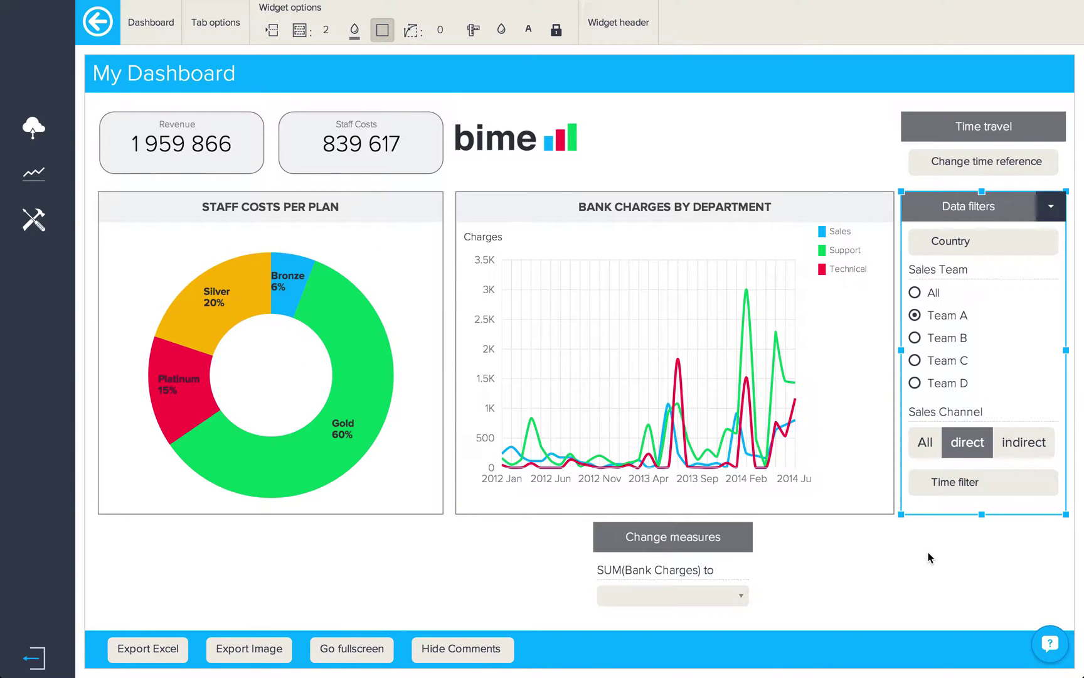
click(139, 15)
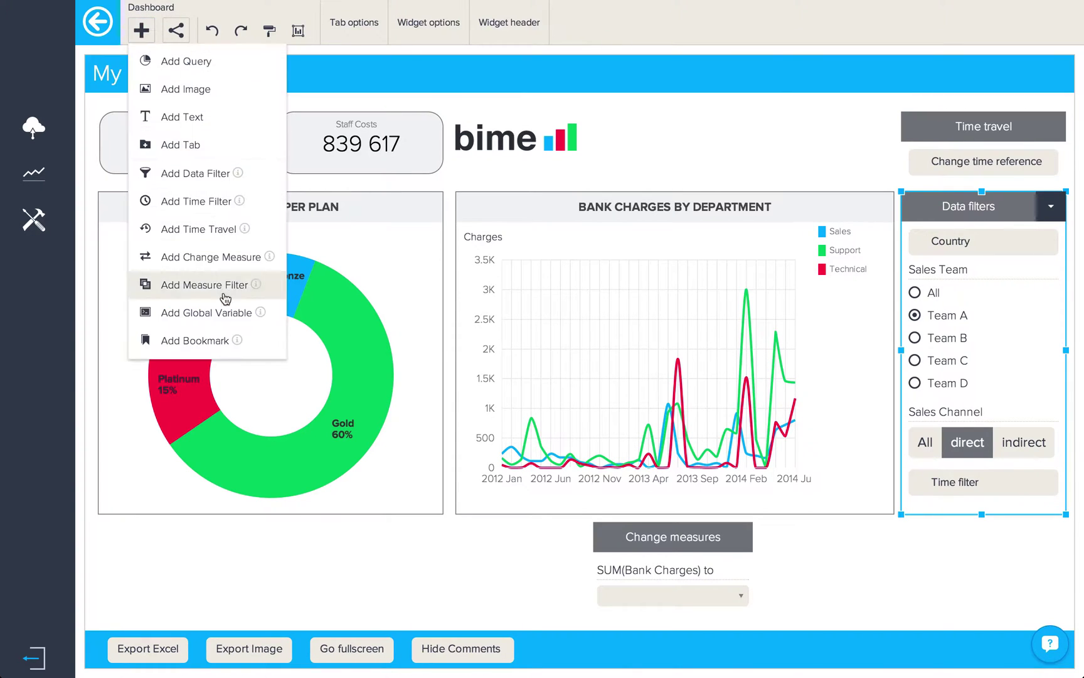
- Add a Bookmark widget and save the current filters as bookmark 'Team A Direct'
click(223, 341)
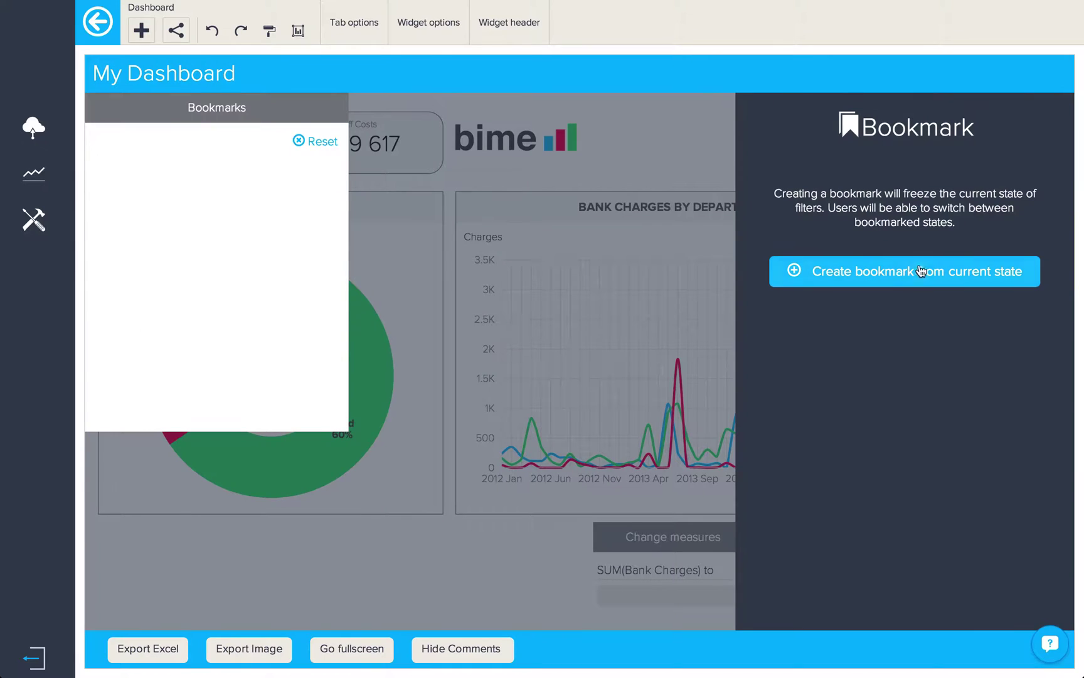
click(939, 278)
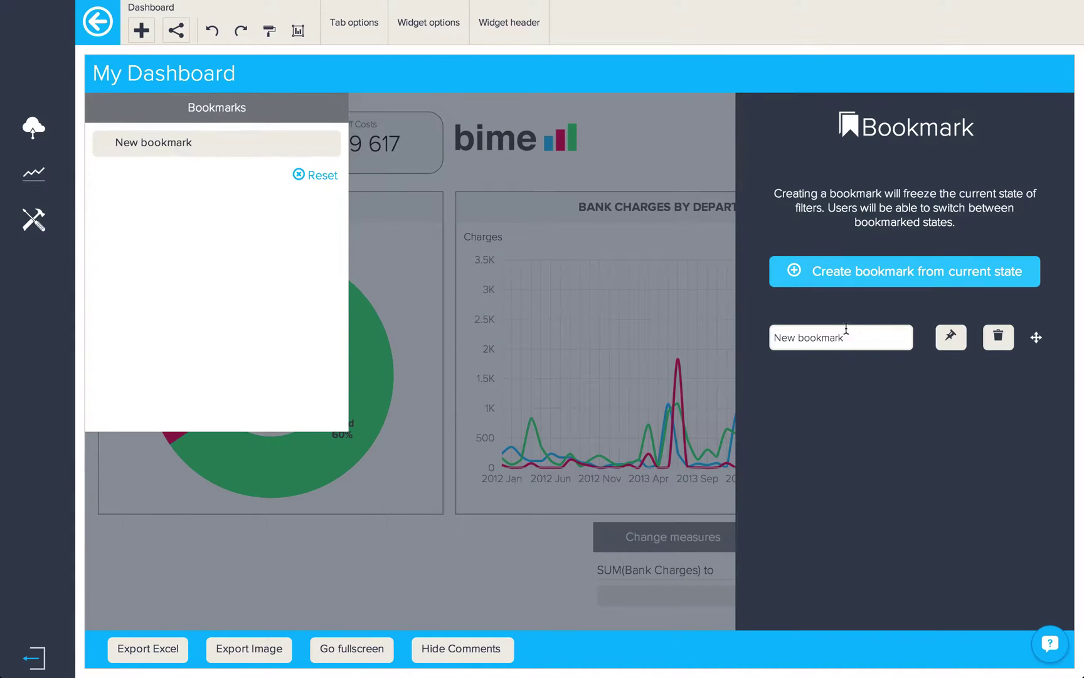
triple_click(816, 337)
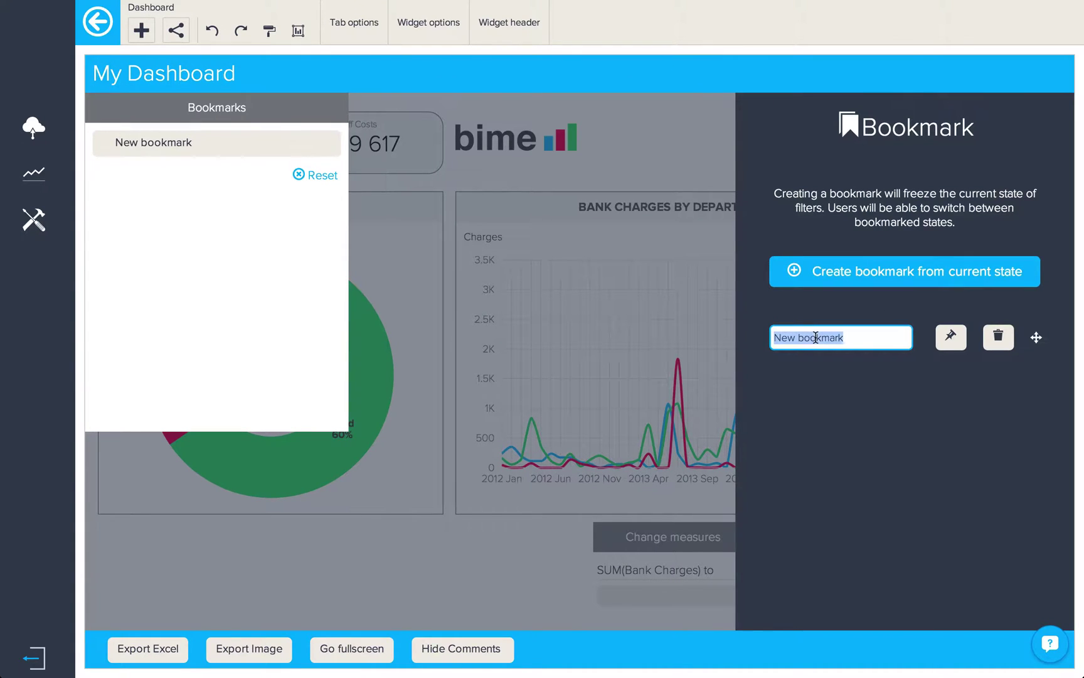
text(Team A Direct)
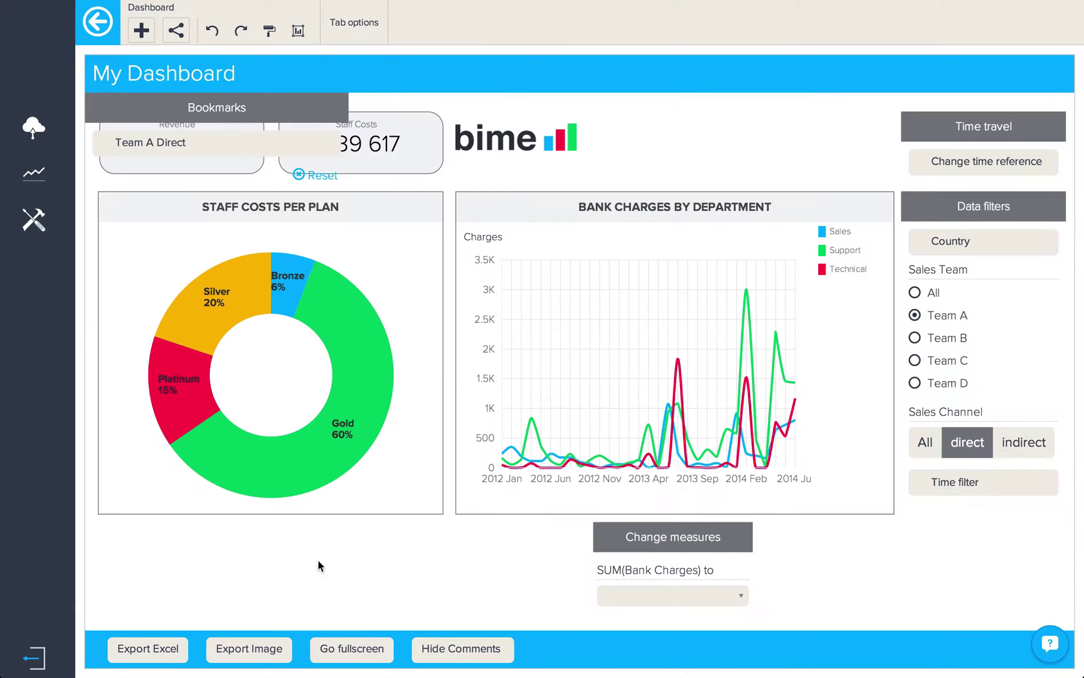
- Move the Bookmarks widget to the top of the dashboard beside the bime logo
click(319, 563)
drag(261, 107, 778, 125)
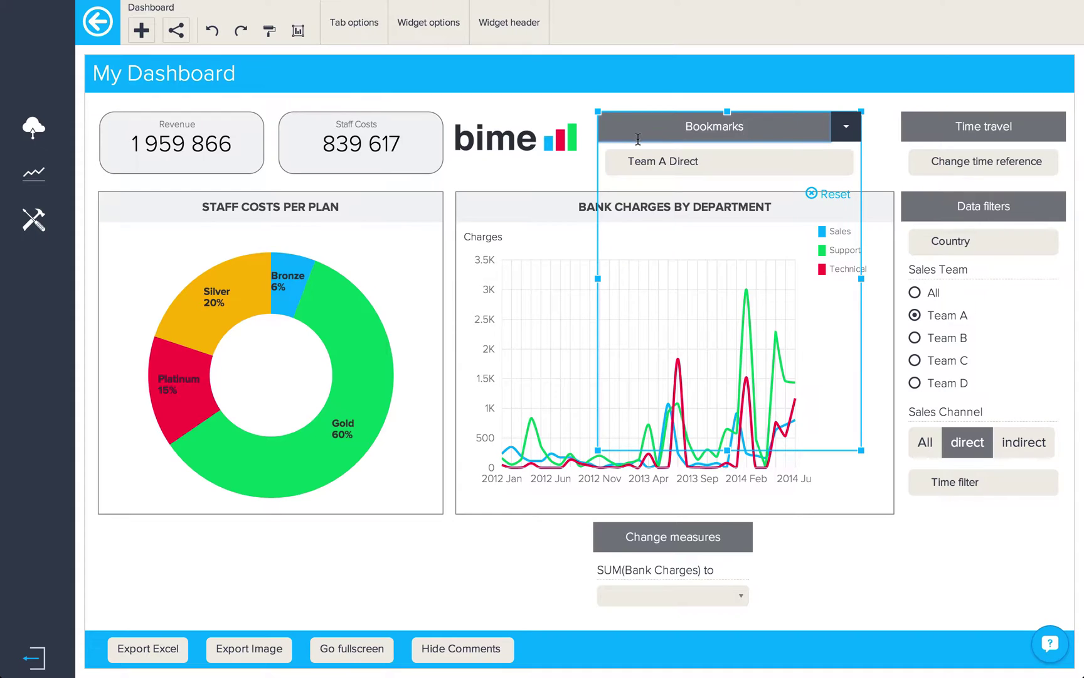
click(591, 182)
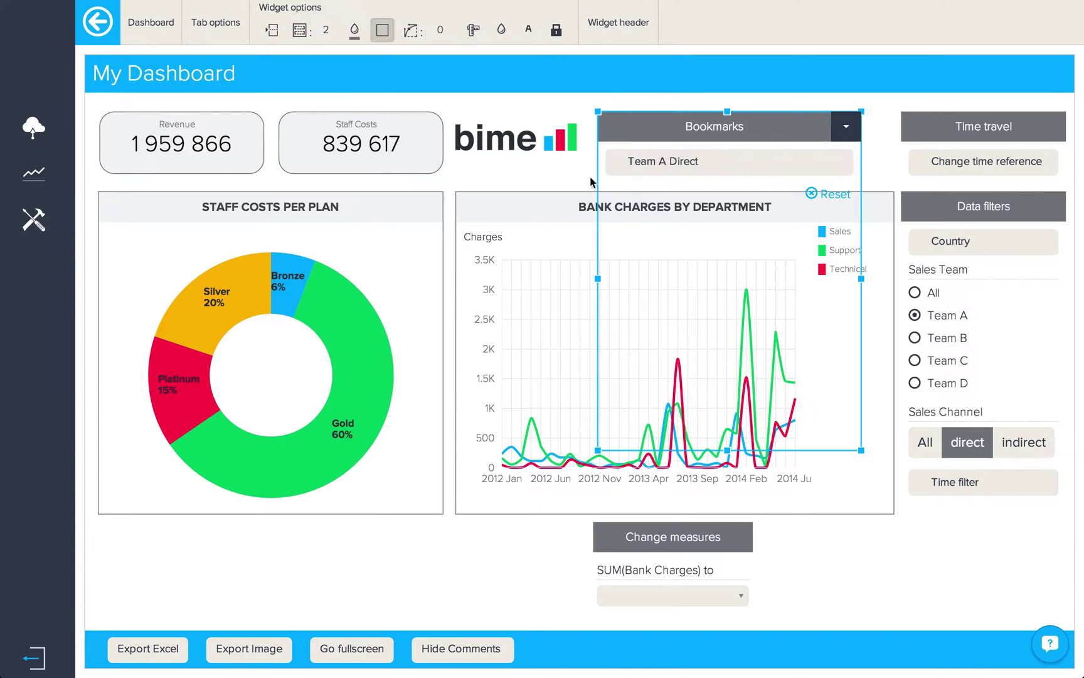
- Hide the bookmark widget's header and shrink its height to fit Team A Direct and Reset
click(272, 30)
drag(730, 449, 732, 184)
click(971, 548)
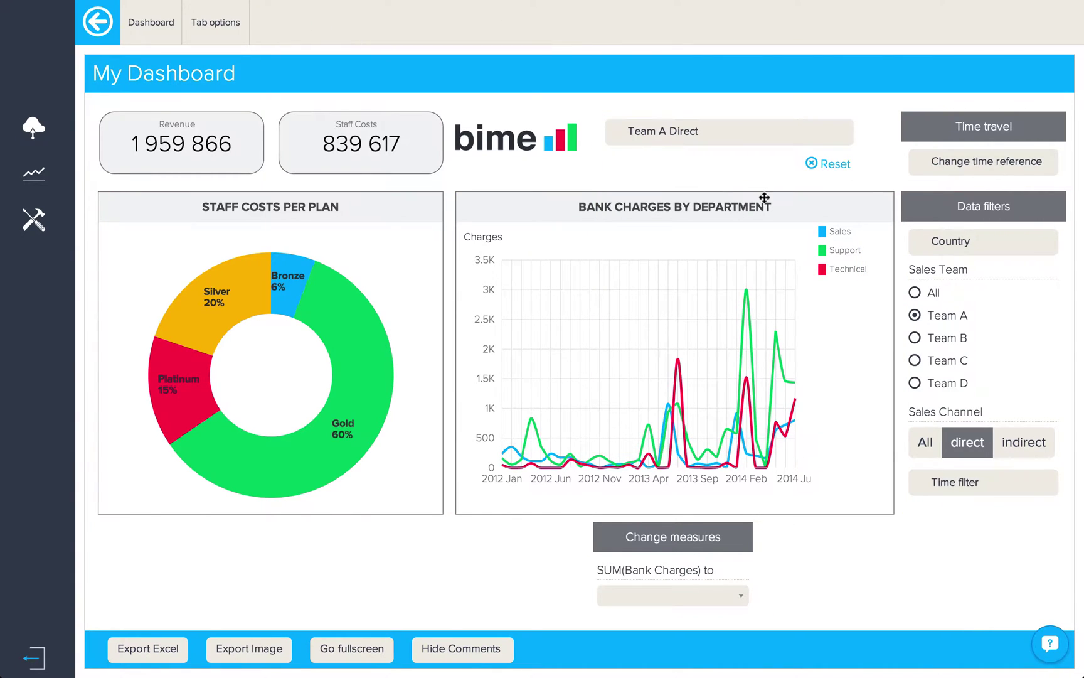
- Test the widget by resetting all filters, then applying the Team A Direct bookmark
click(727, 139)
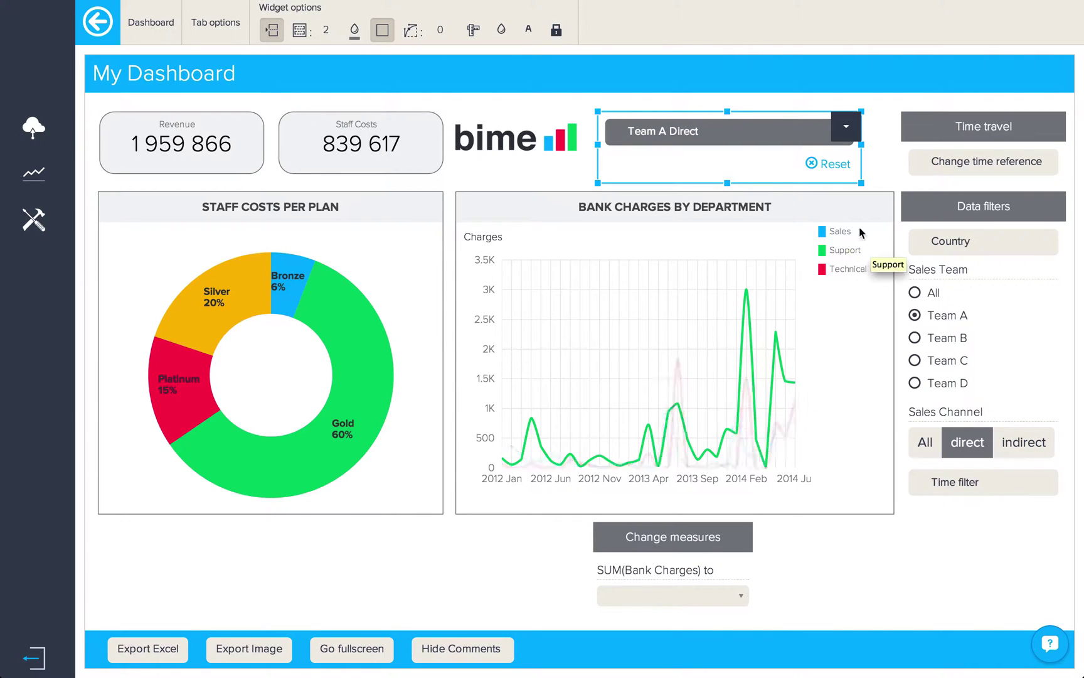
click(831, 164)
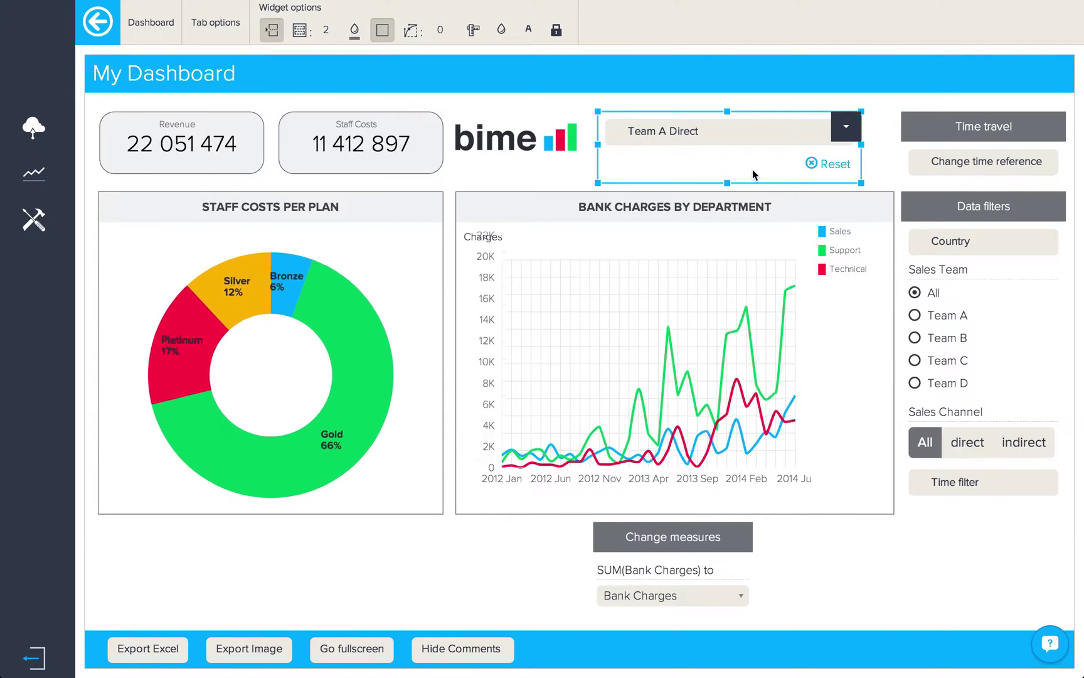
click(731, 140)
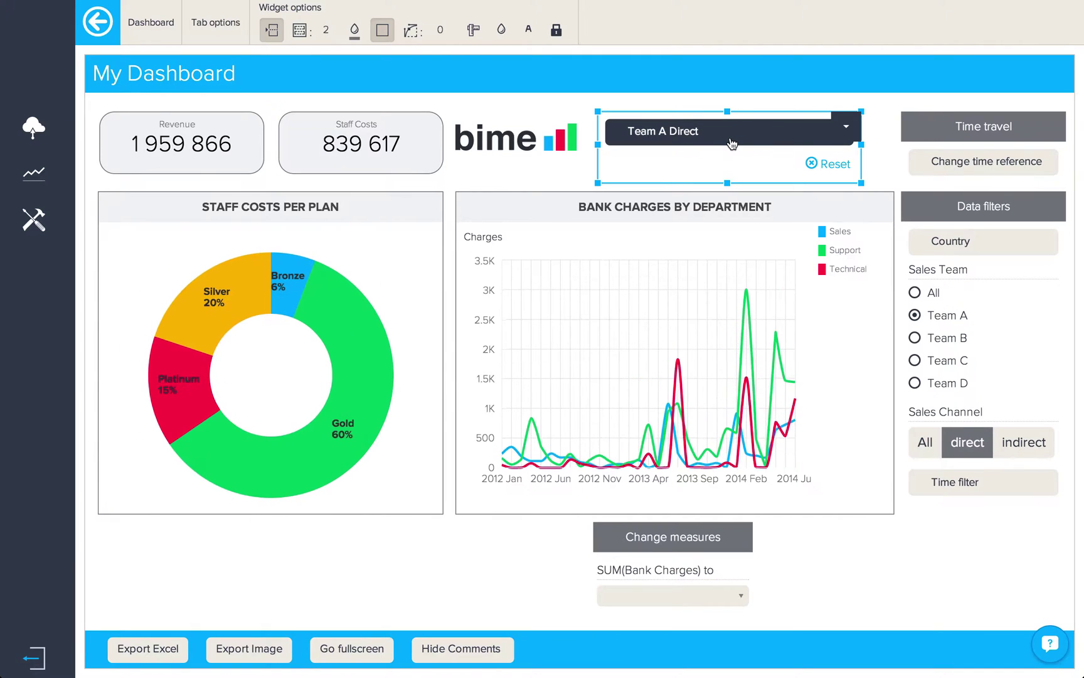
click(837, 573)
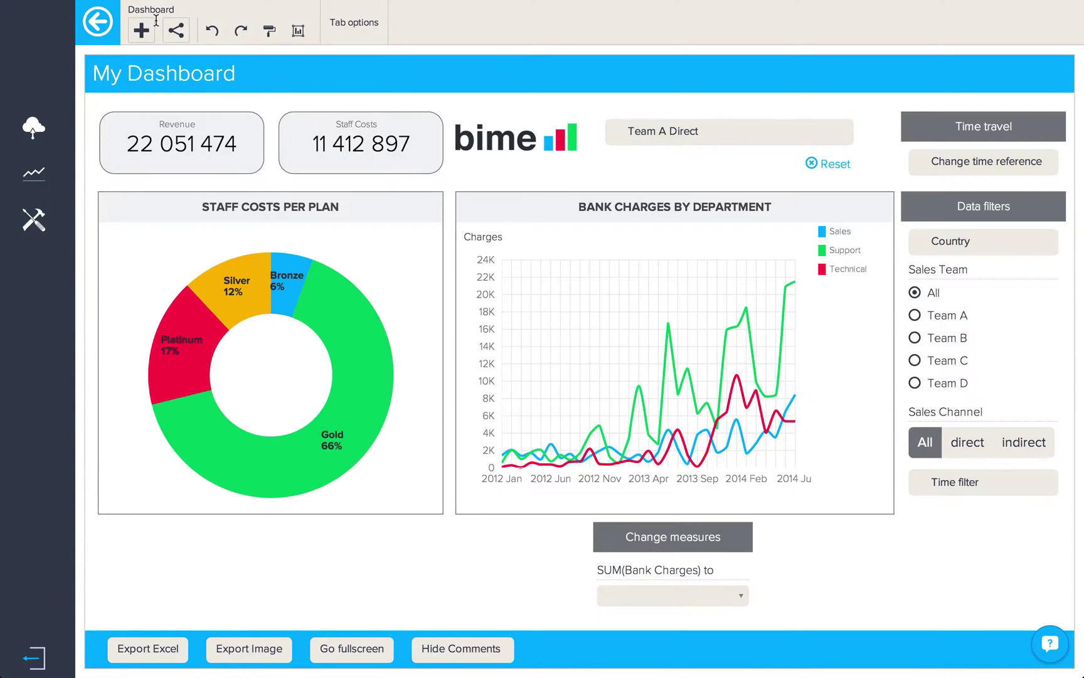
- Add a SUM(Bank Charges) measure filter, resize it to its slider and place it below the charts
click(143, 31)
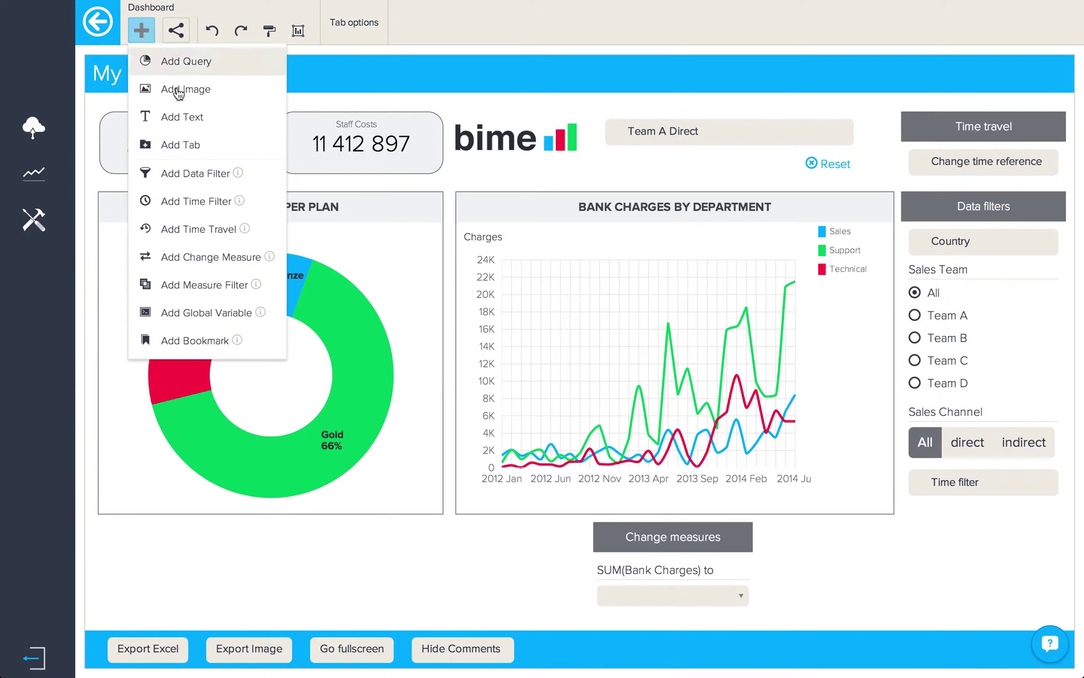
click(204, 286)
click(759, 252)
drag(347, 433, 343, 213)
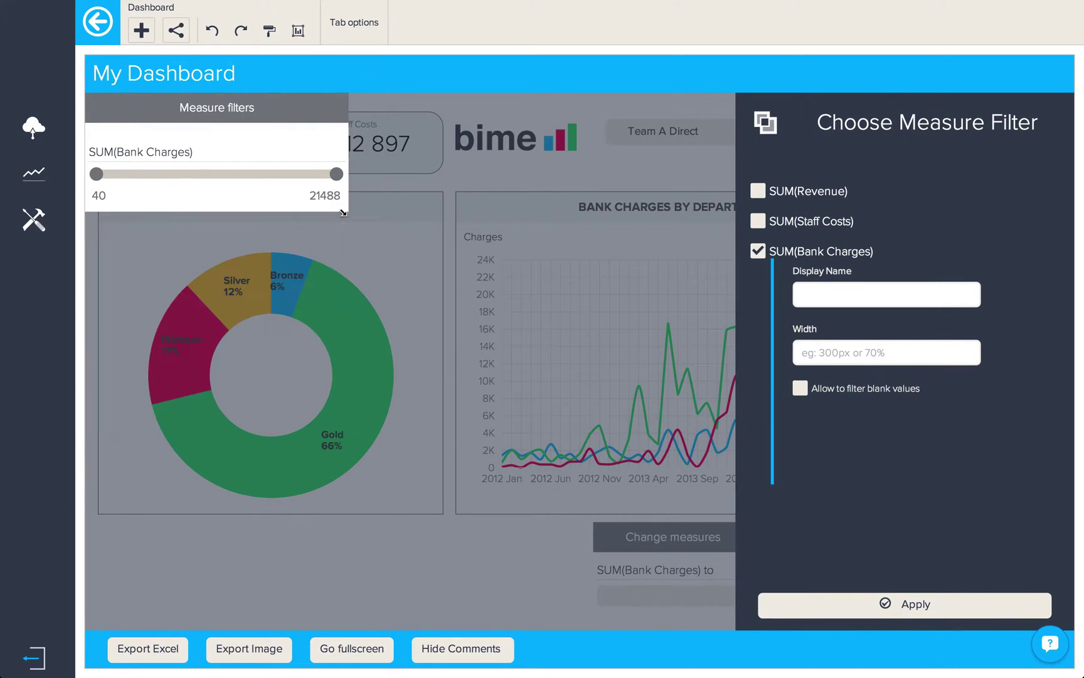
drag(292, 106, 526, 519)
click(215, 555)
- Move Change measures into the right column, then hide the slider's header and set it beneath Bank Charges
drag(738, 533, 1048, 523)
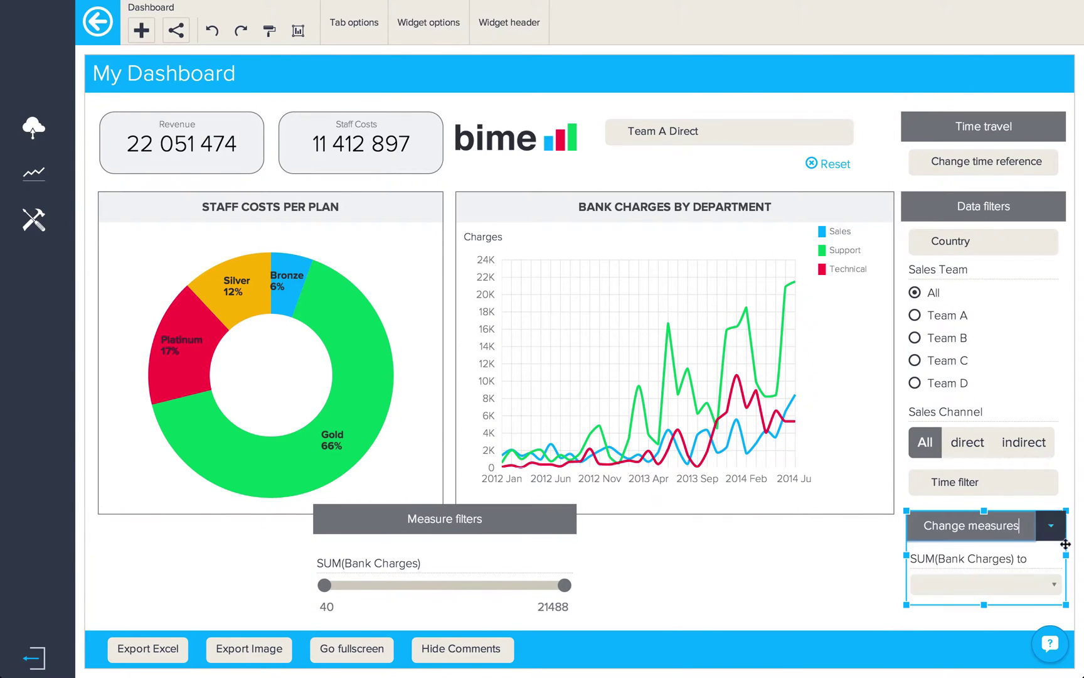
click(1067, 555)
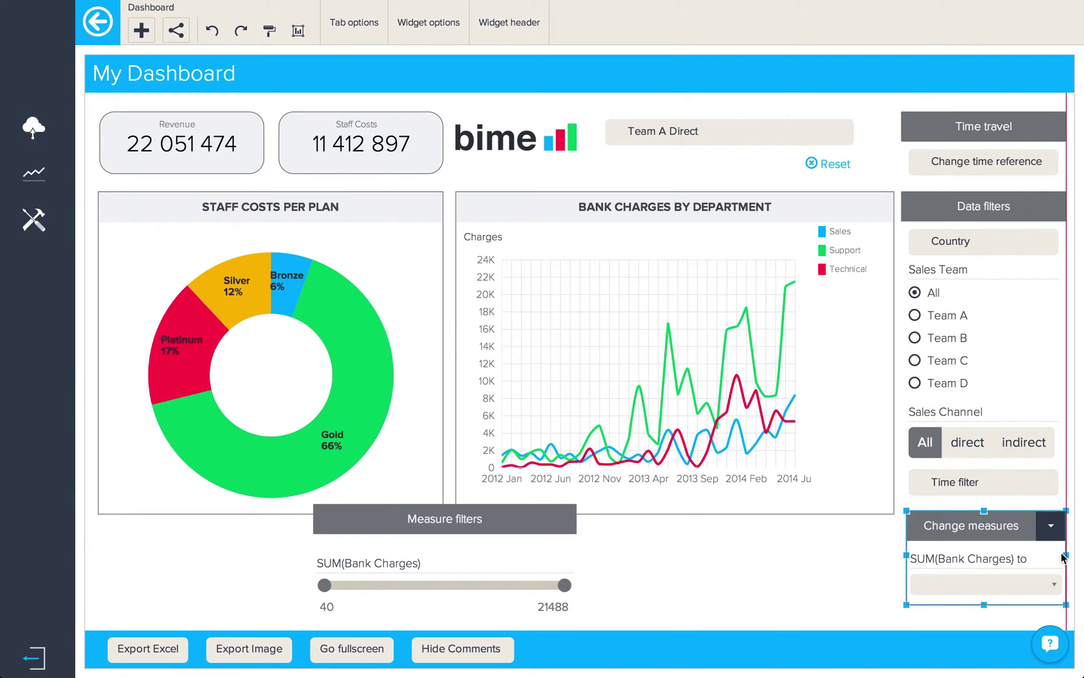
click(463, 515)
click(419, 31)
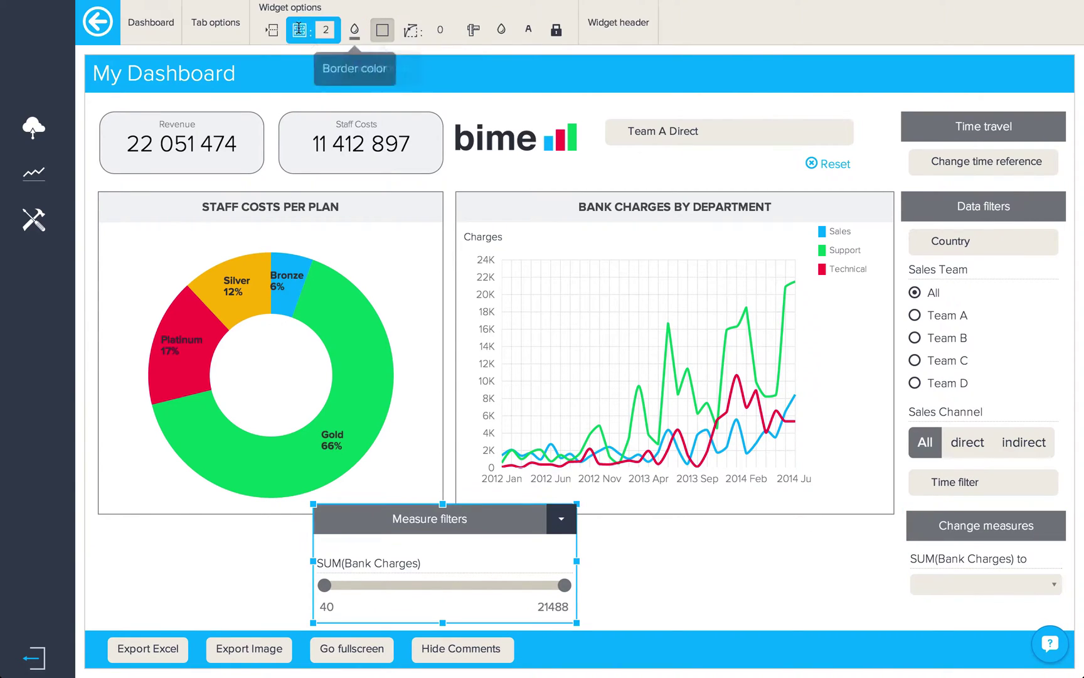
click(272, 29)
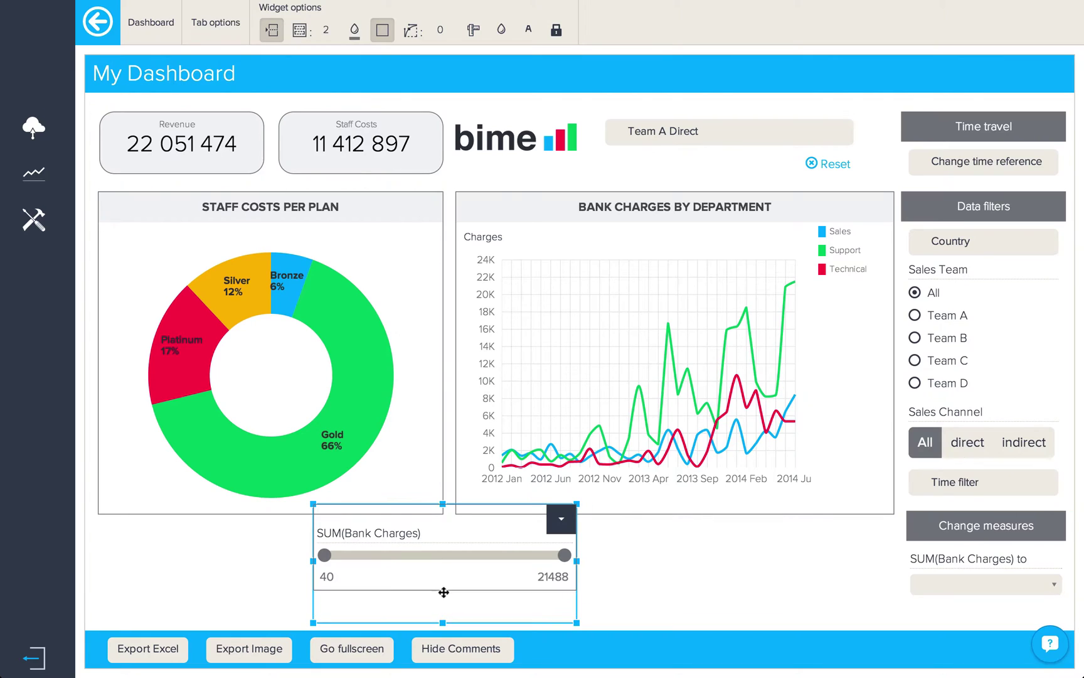
click(444, 592)
drag(460, 504, 679, 526)
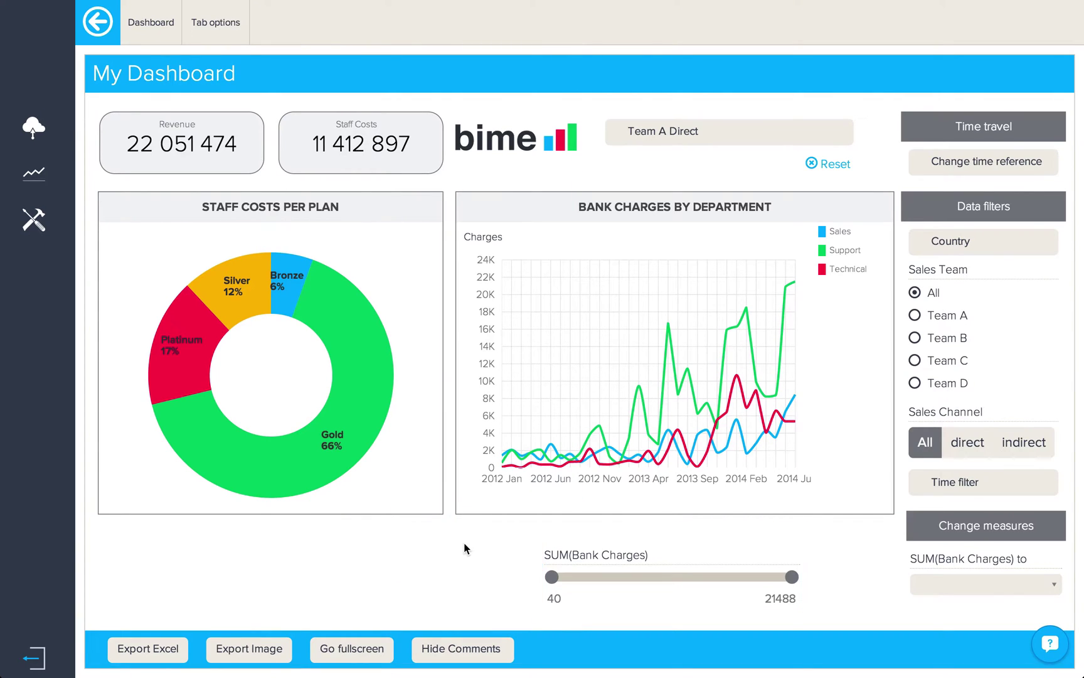
click(556, 597)
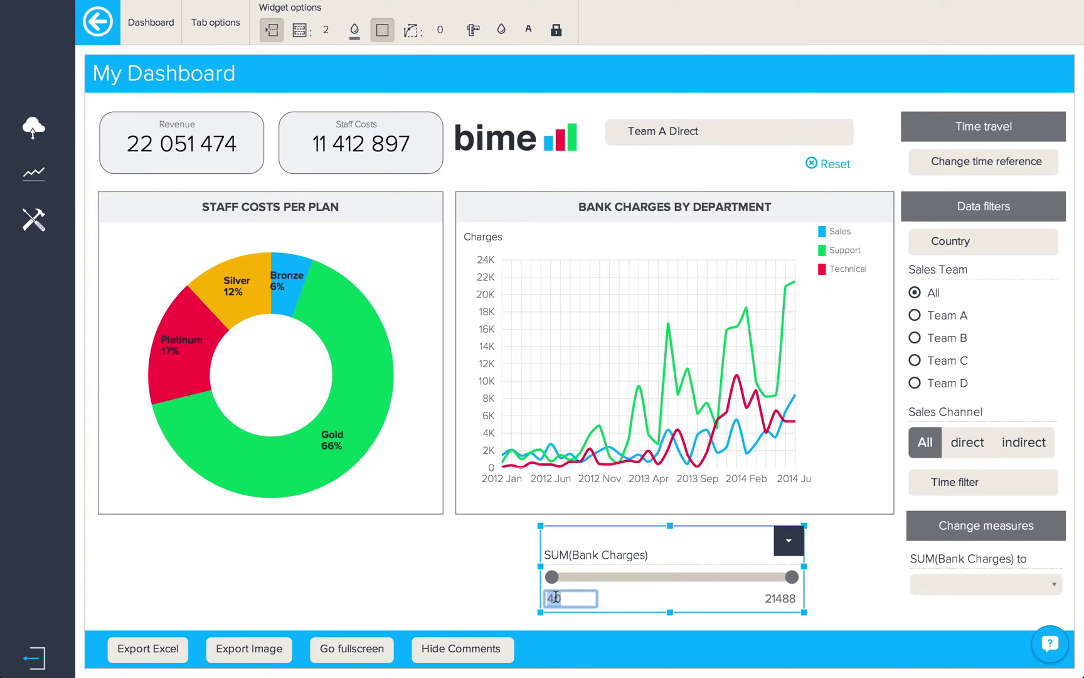
drag(550, 582, 629, 580)
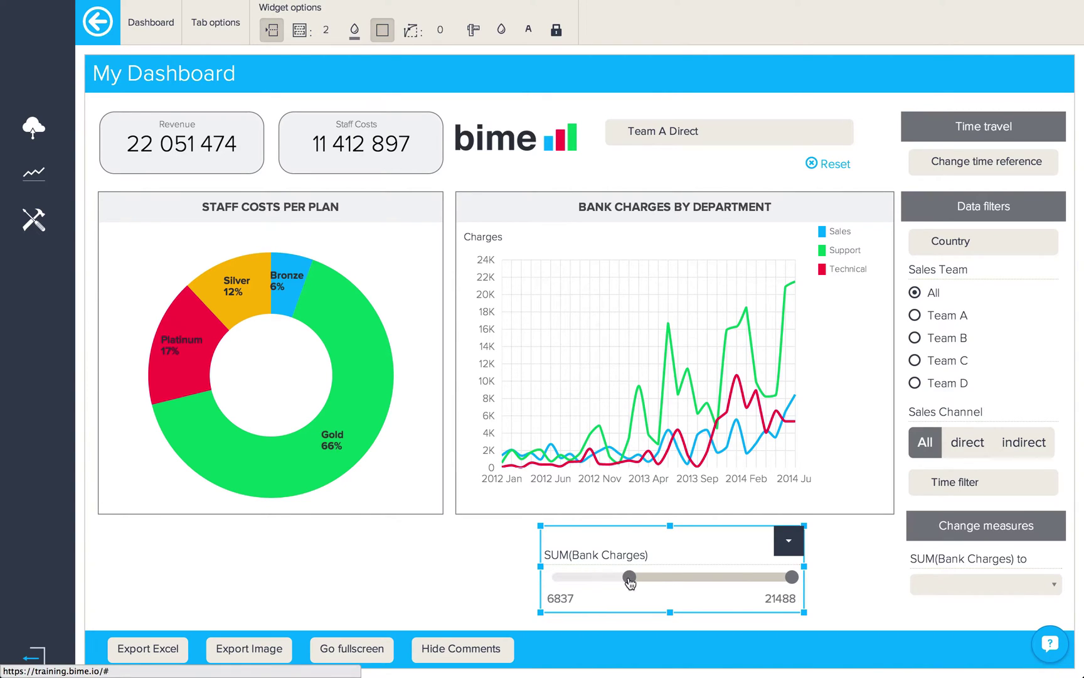
click(436, 585)
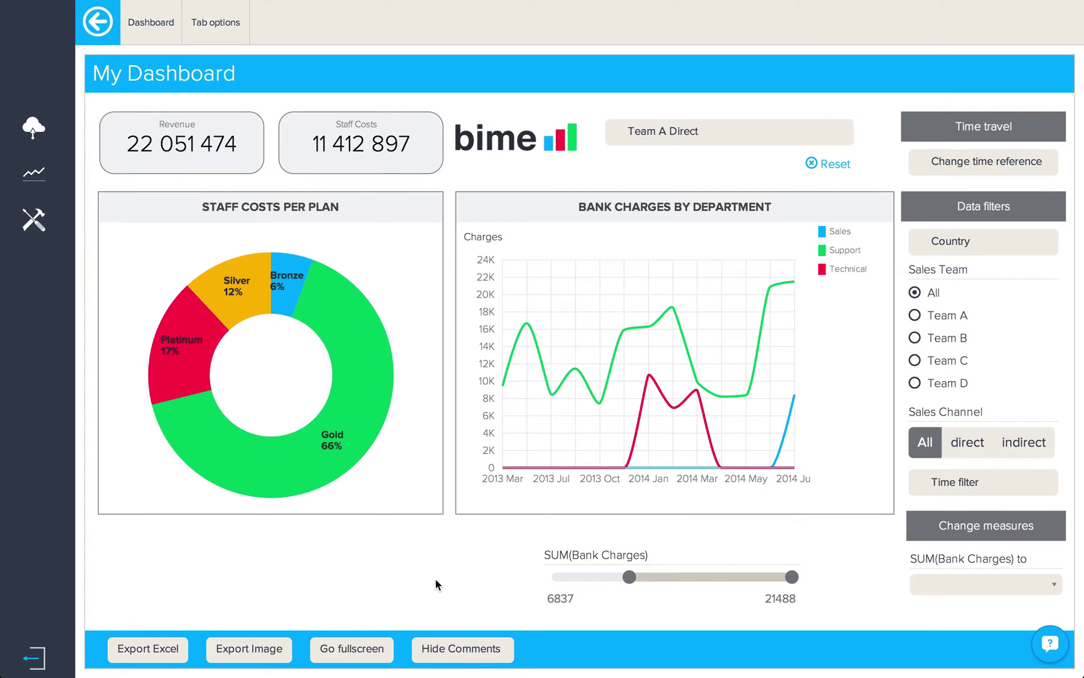
drag(629, 577, 552, 578)
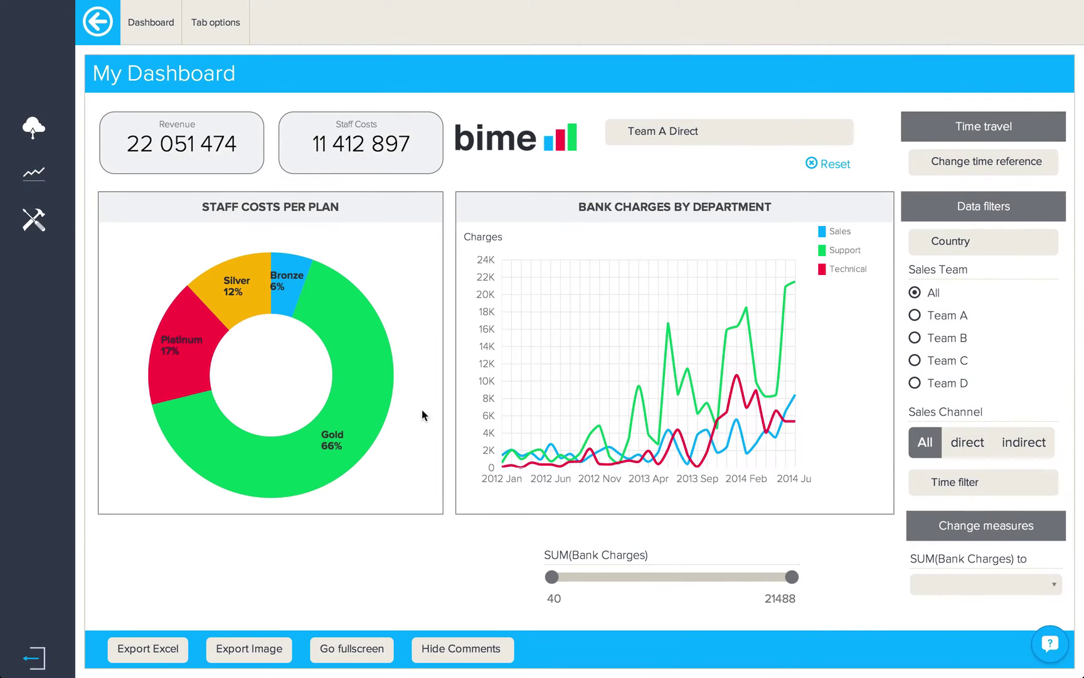
- Open Exclude filters for the Staff Costs per Plan chart, review Data Filters, then list Change Measures
click(394, 243)
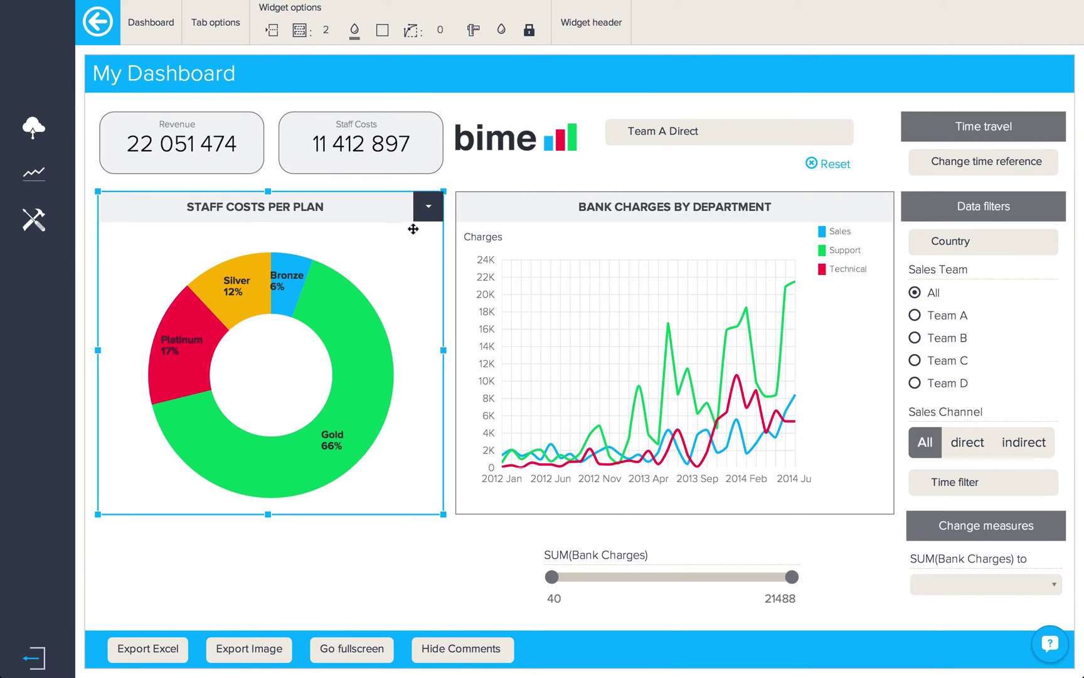
click(427, 208)
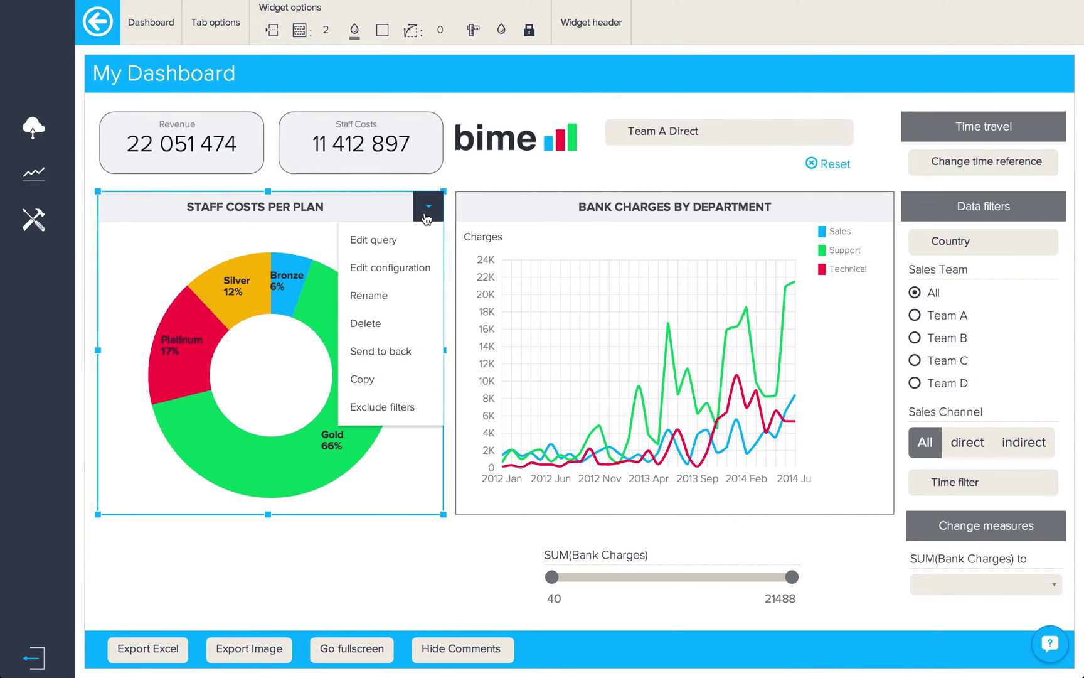
click(420, 423)
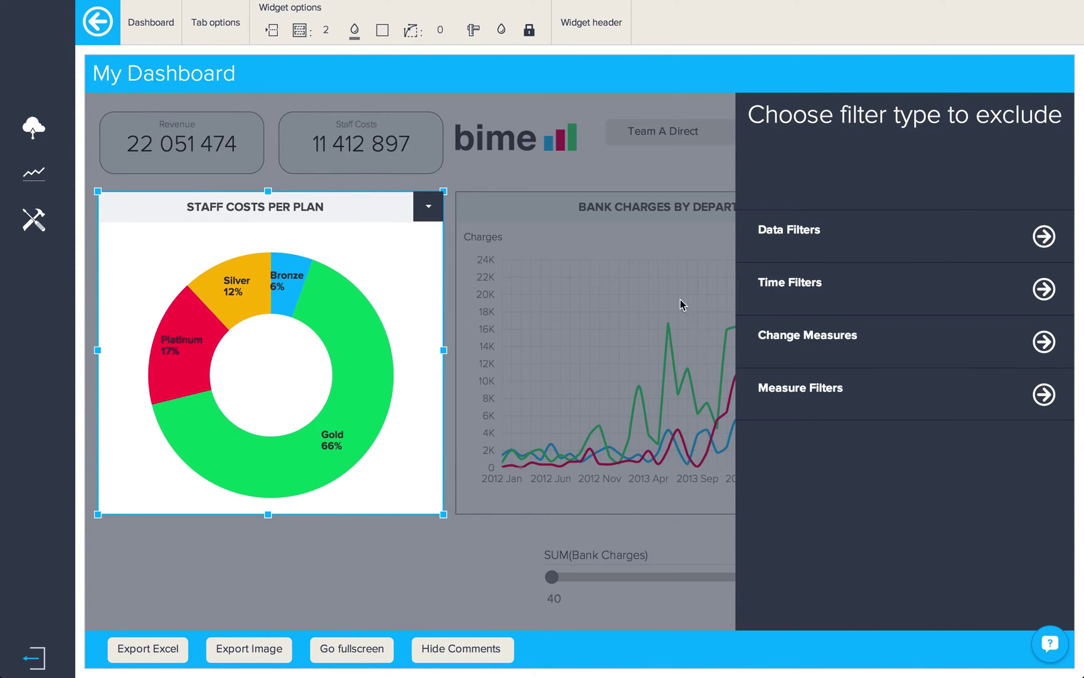
click(856, 249)
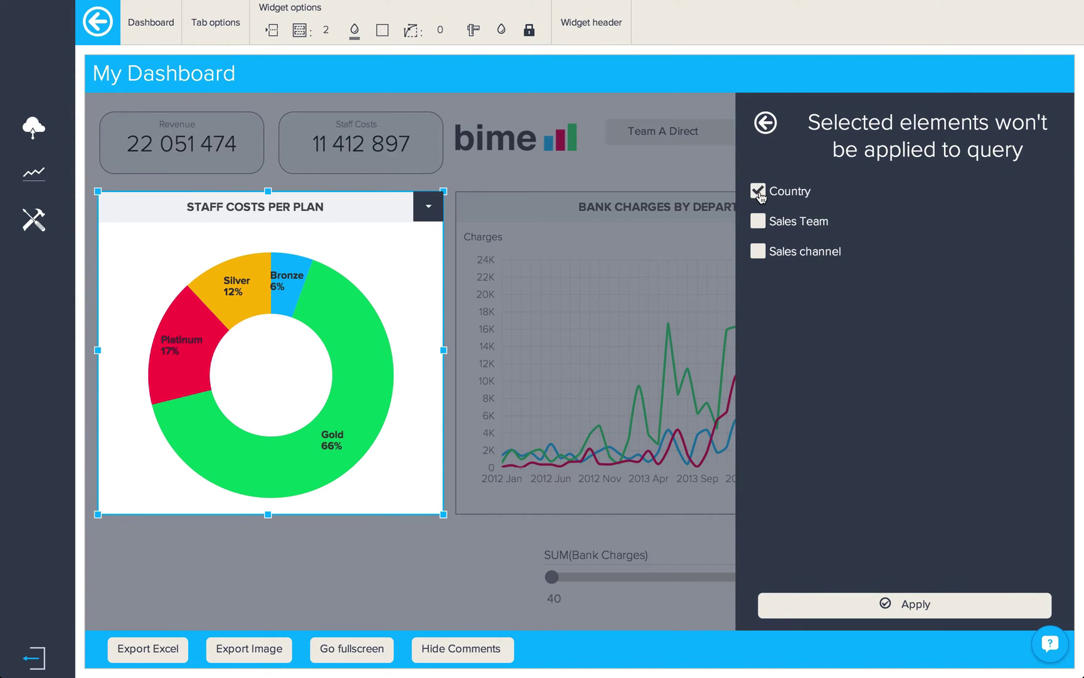
click(765, 125)
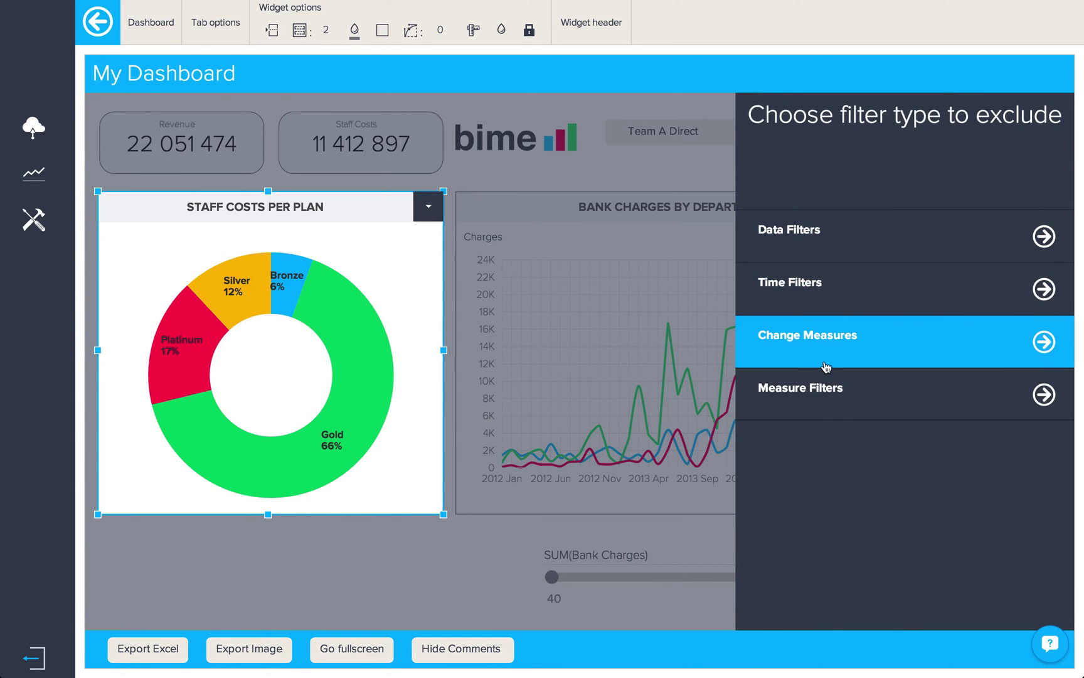
click(826, 365)
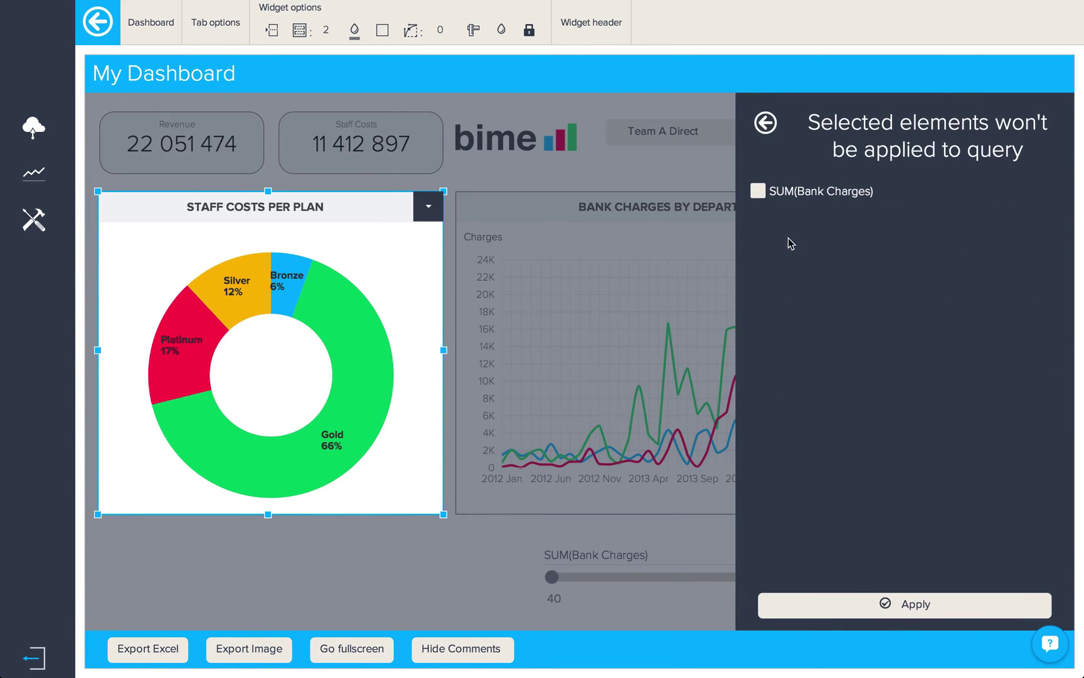